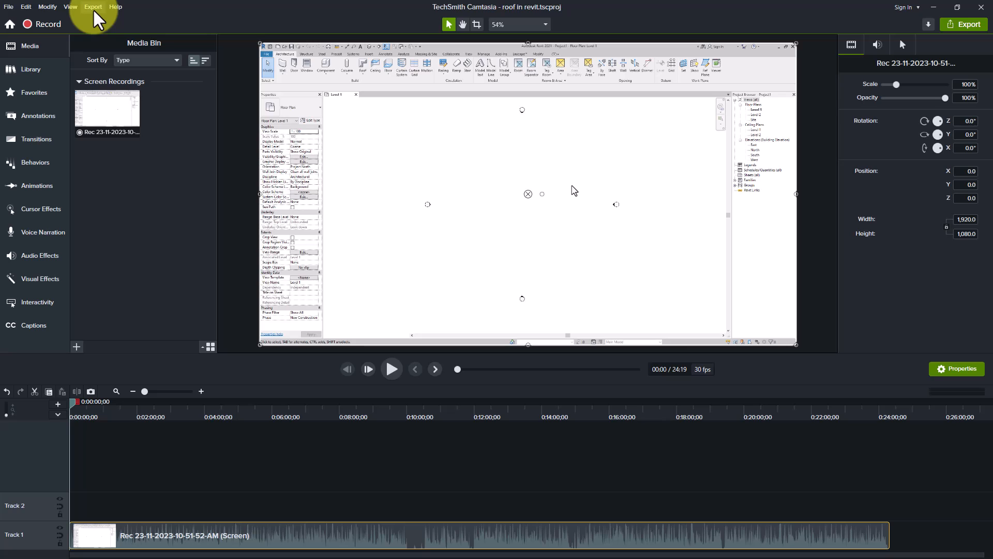
# Export only the project's audio to the Desktop as an MP3 file named "revit project".
pyautogui.click(94, 8)
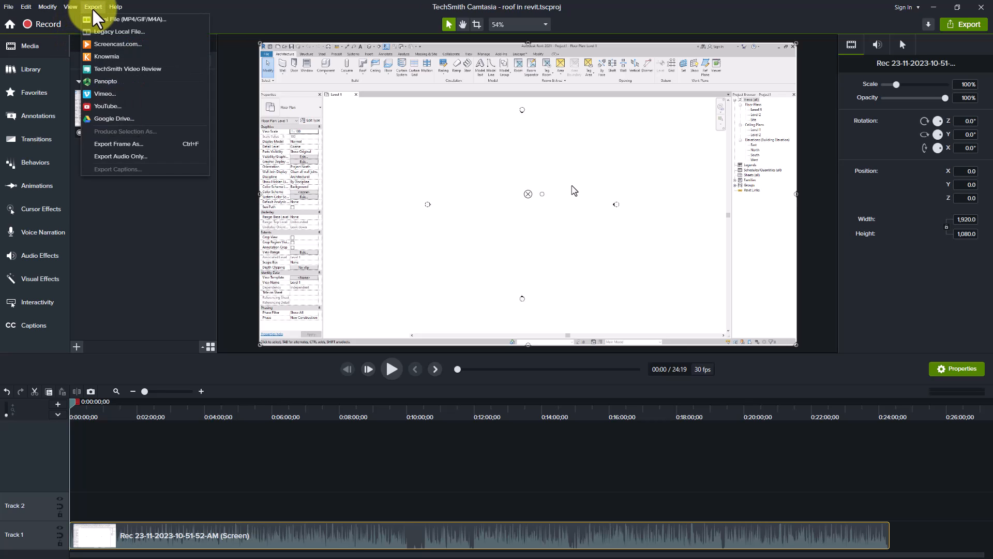
pyautogui.click(145, 157)
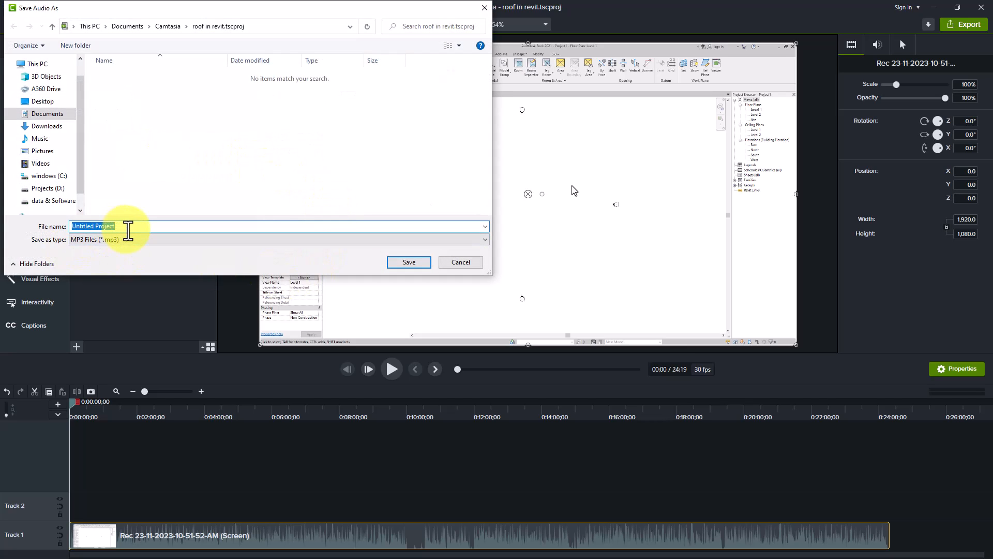
pyautogui.write('revit project')
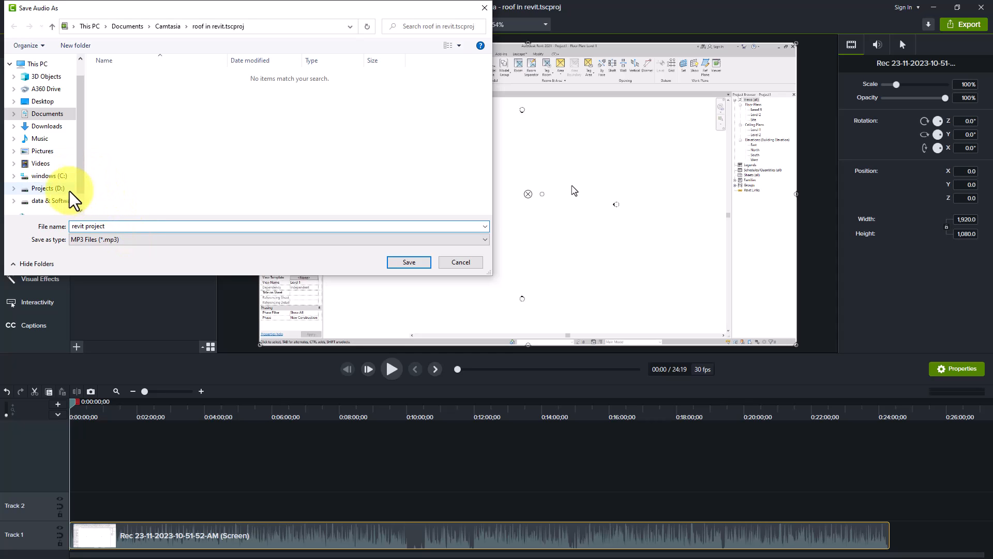
pyautogui.click(50, 102)
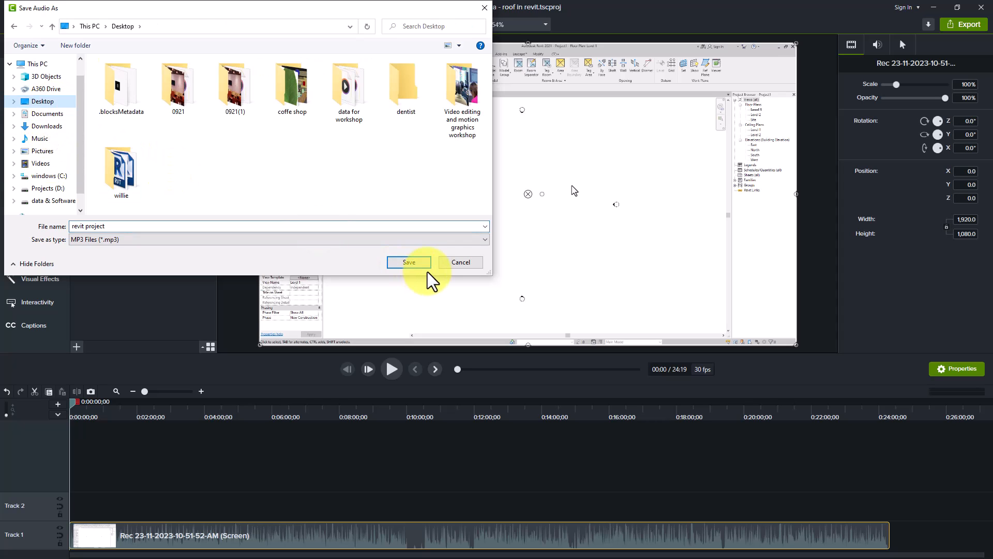
pyautogui.click(419, 263)
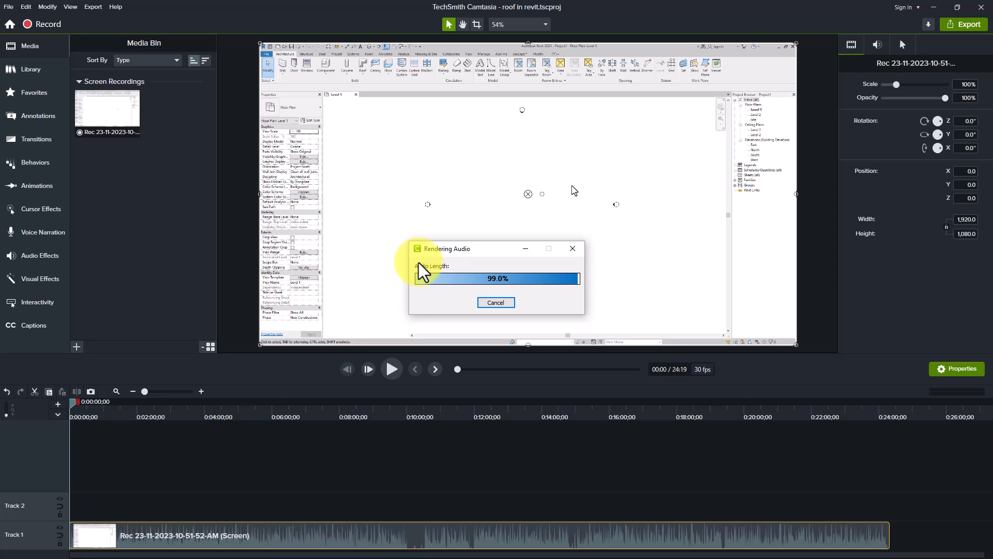
# Switch to Audacity and import the "revit project" audio file from the Desktop.
pyautogui.hotkey('alt', 'Tab')
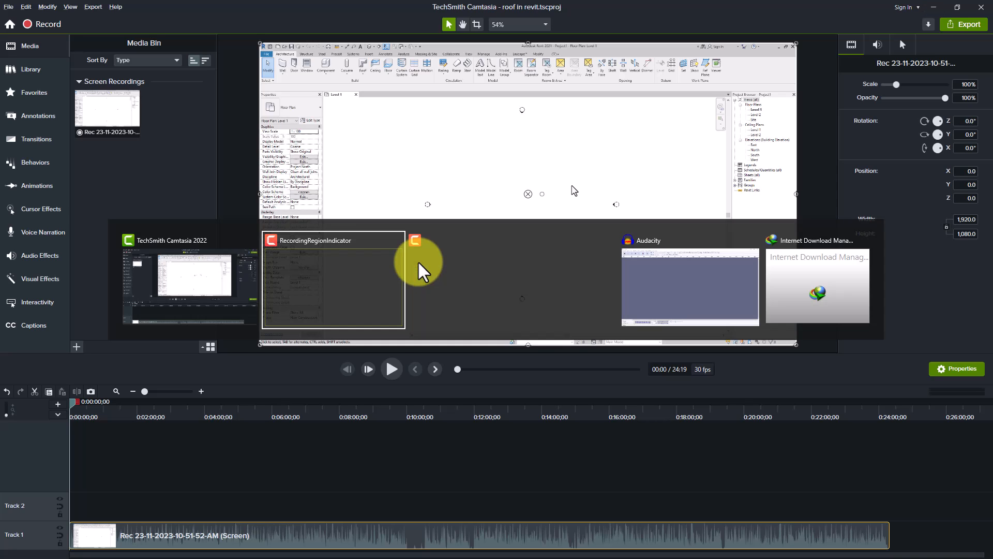
pyautogui.hotkey('alt', 'Tab')
pyautogui.hotkey('alt', 'Tab')
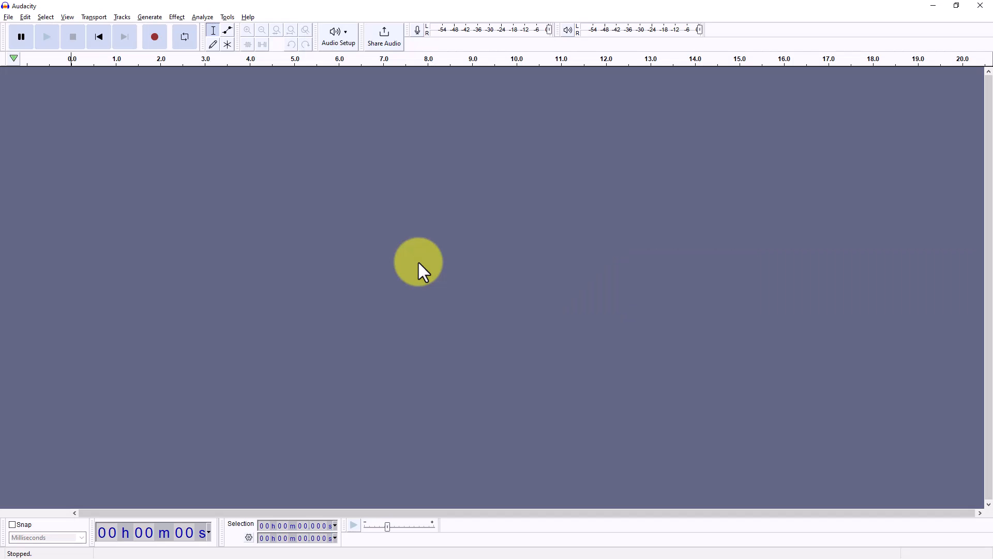
pyautogui.click(9, 18)
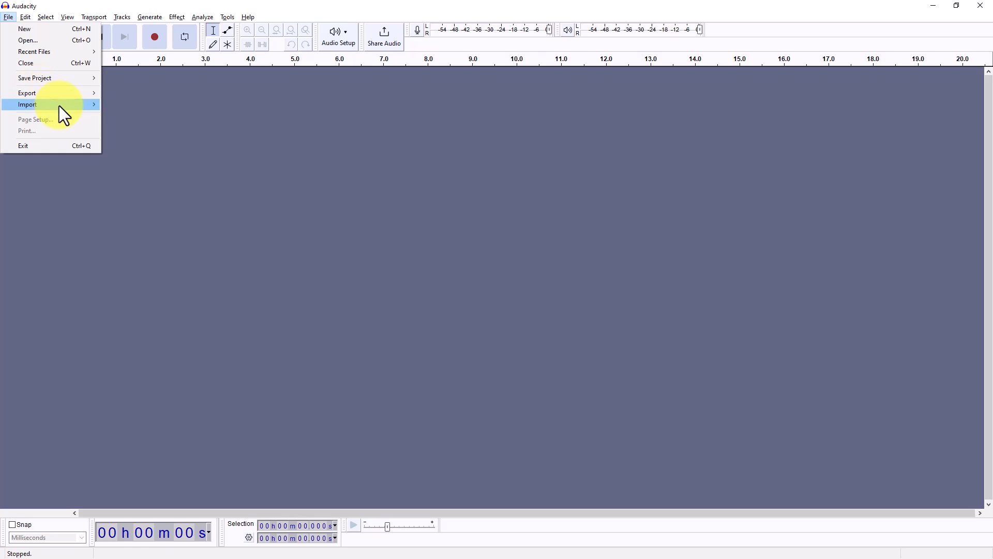
pyautogui.moveTo(59, 106)
pyautogui.click(127, 106)
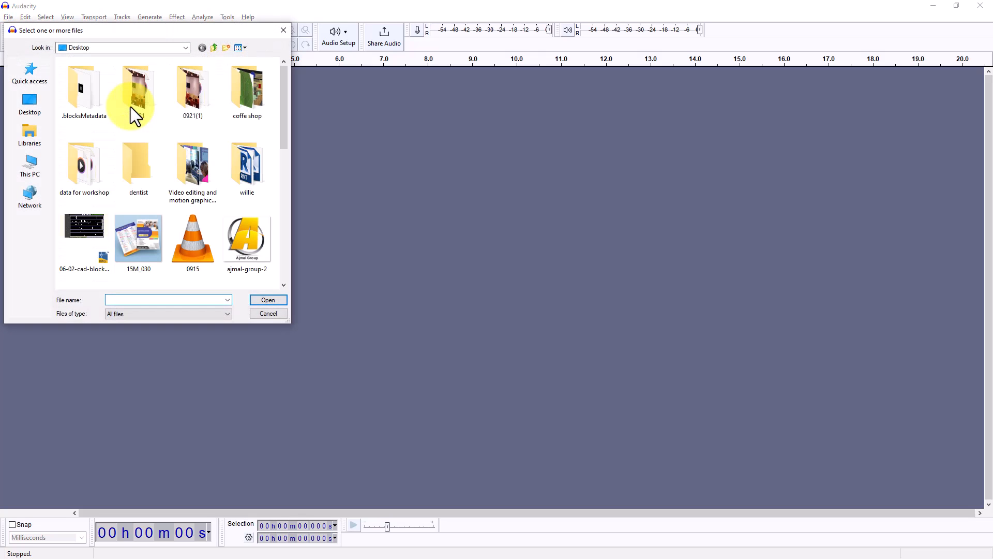
pyautogui.scroll(-5, 193, 192)
pyautogui.scroll(5, 202, 205)
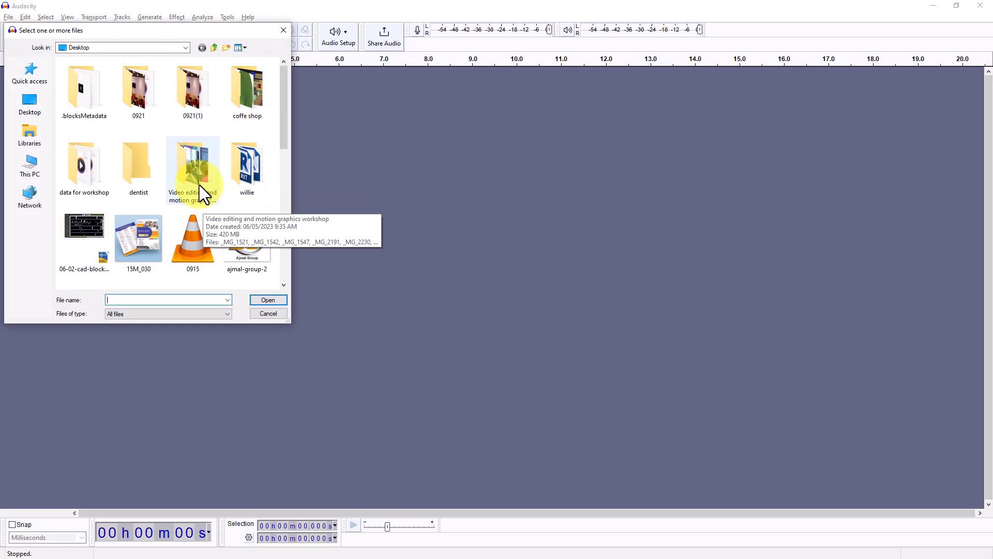
pyautogui.click(188, 256)
pyautogui.press('r')
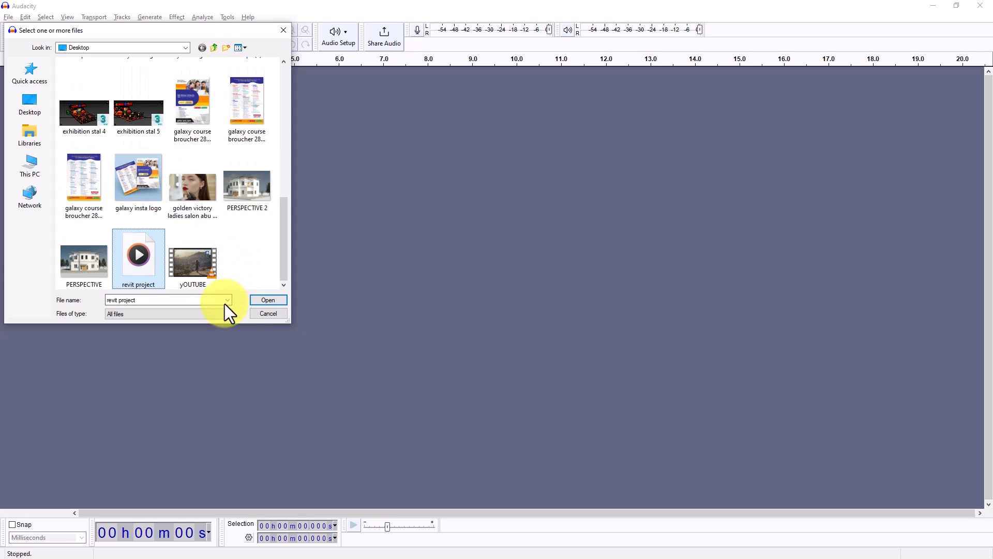
pyautogui.click(268, 301)
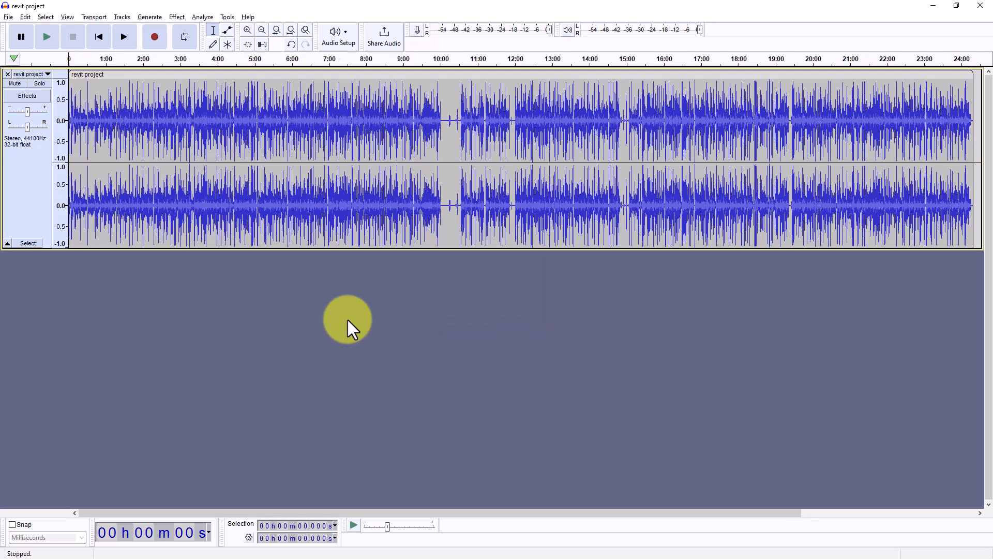
# Select the whole track, examine its waveform up close, and play roughly the first 10 seconds to listen for background noise.
pyautogui.click(38, 192)
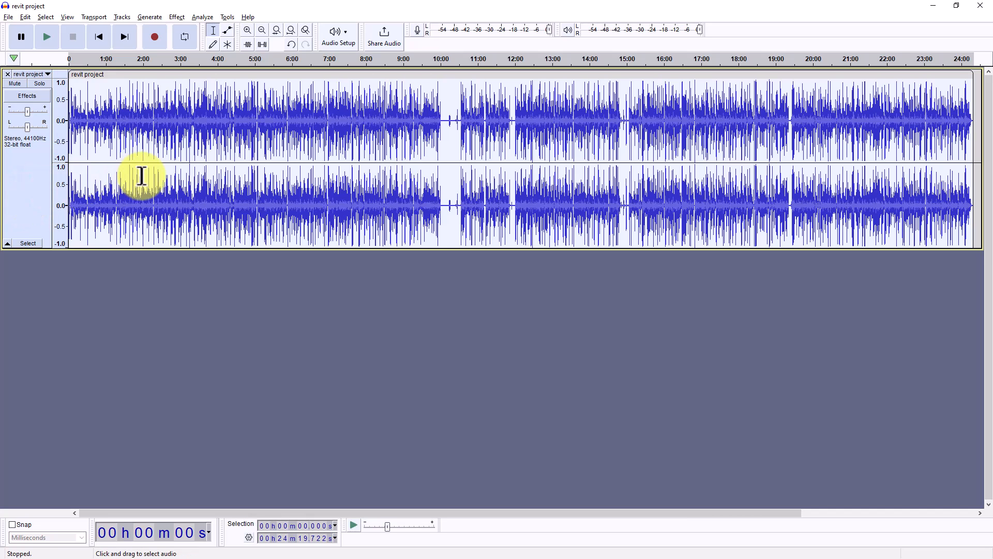
pyautogui.click(249, 29)
pyautogui.click(251, 30)
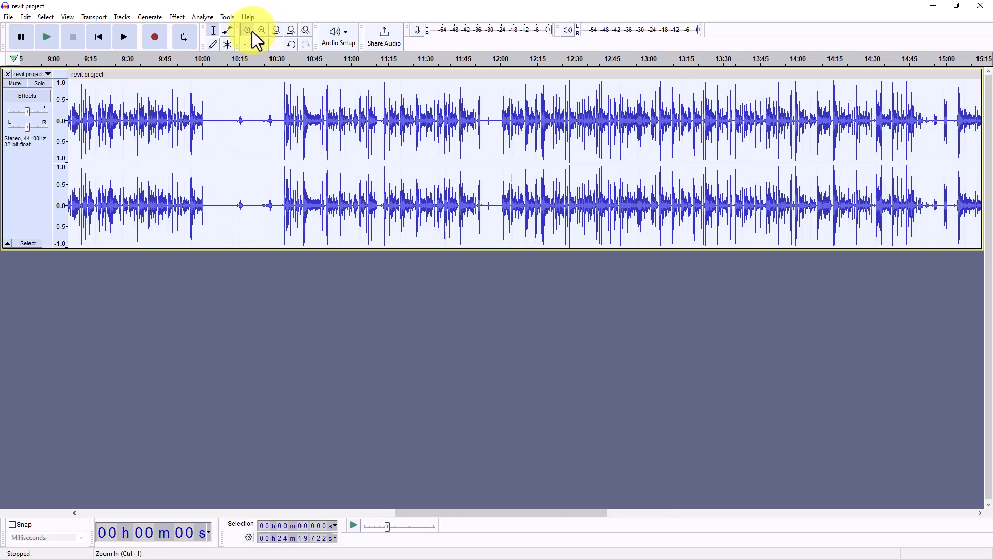
pyautogui.click(252, 32)
pyautogui.click(249, 31)
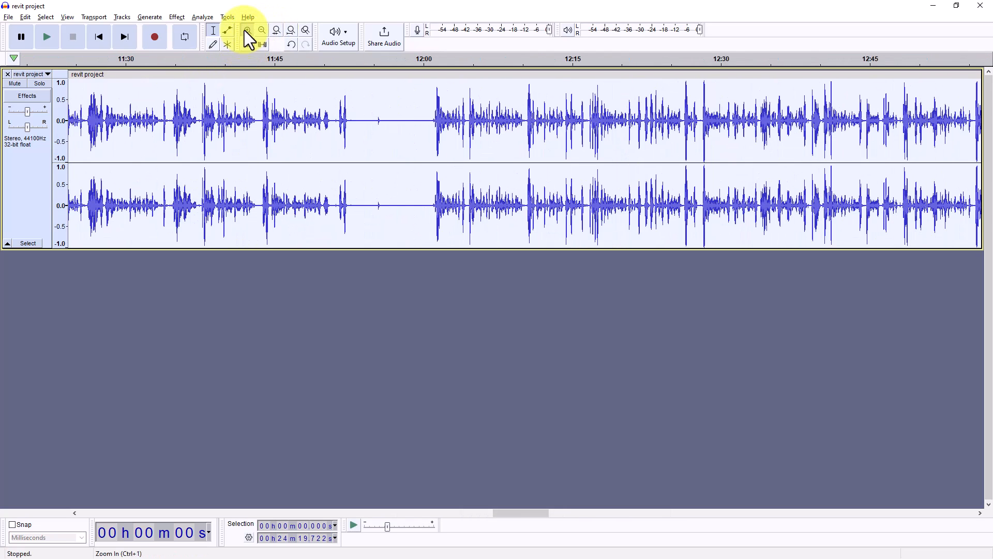
pyautogui.click(245, 30)
pyautogui.click(247, 30)
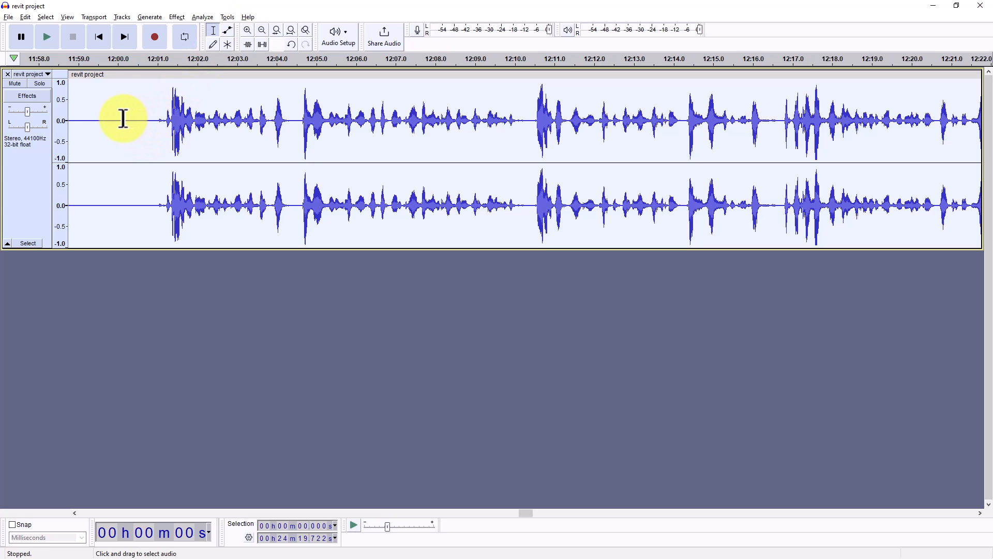
pyautogui.click(51, 38)
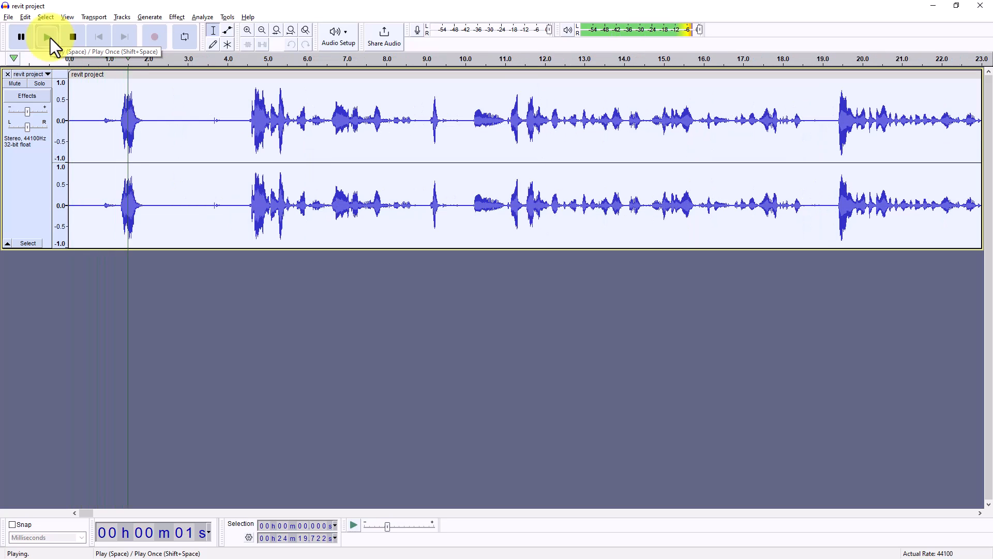
pyautogui.click(50, 39)
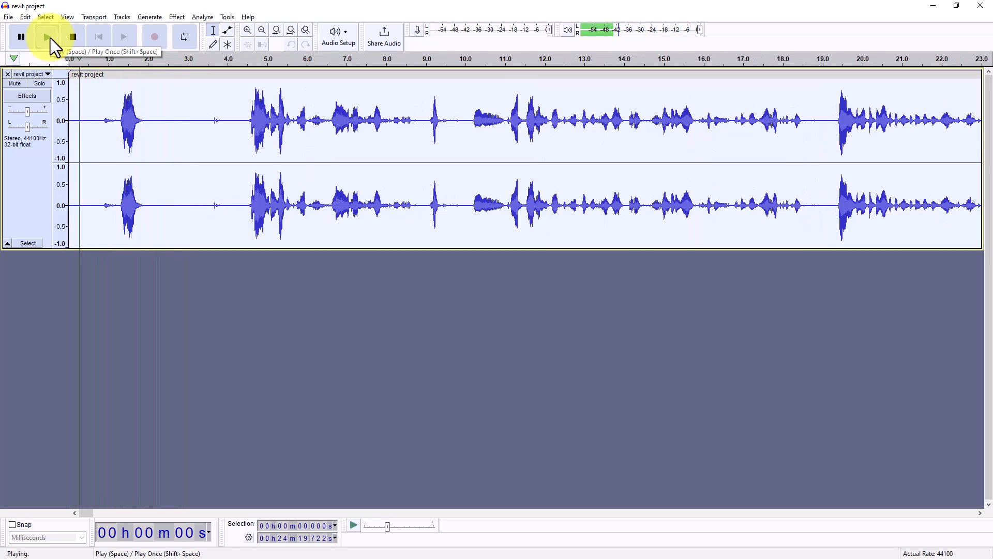
pyautogui.click(50, 39)
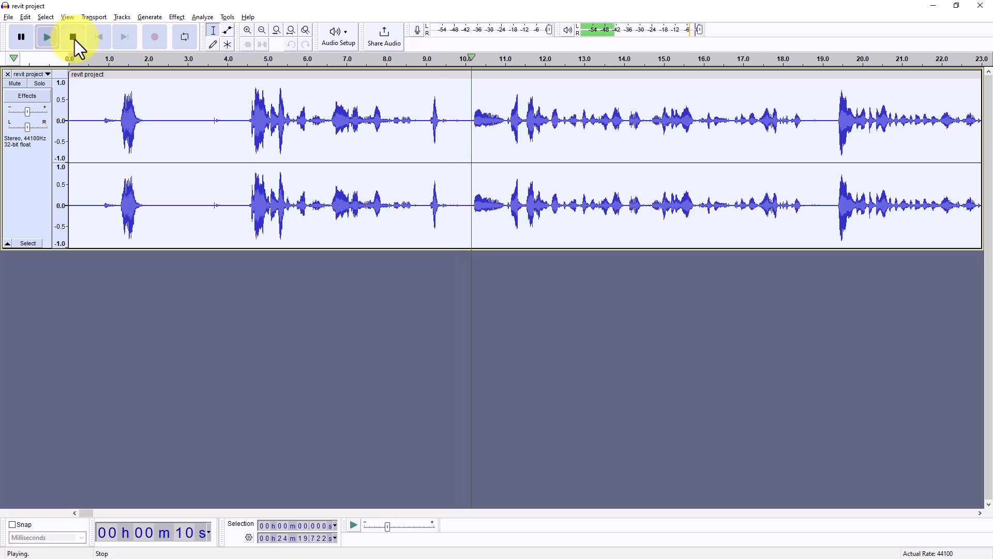
pyautogui.click(75, 39)
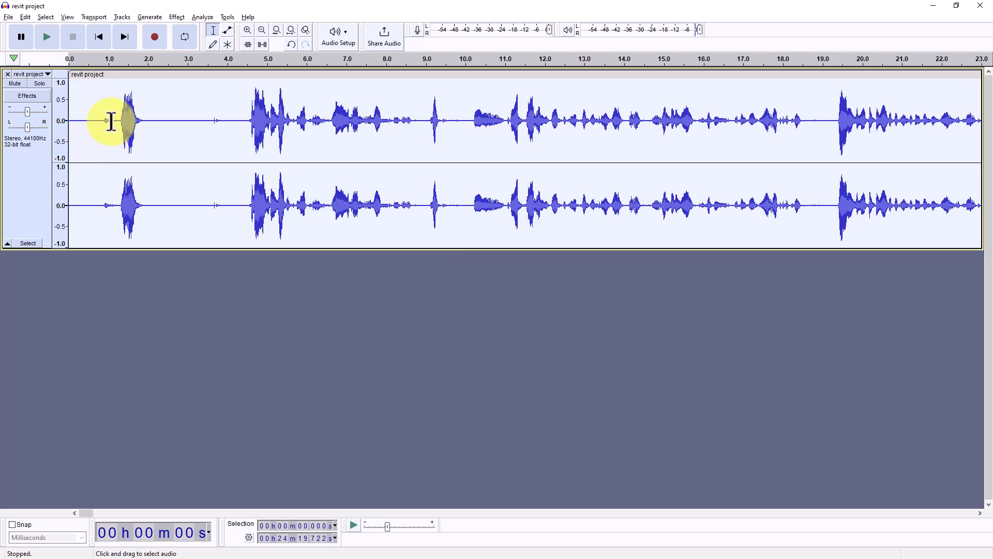
# Capture a noise profile from the quiet opening section, from about 0.14 to 1.15 seconds, for Noise Reduction.
pyautogui.moveTo(113, 118); pyautogui.dragTo(74, 119)
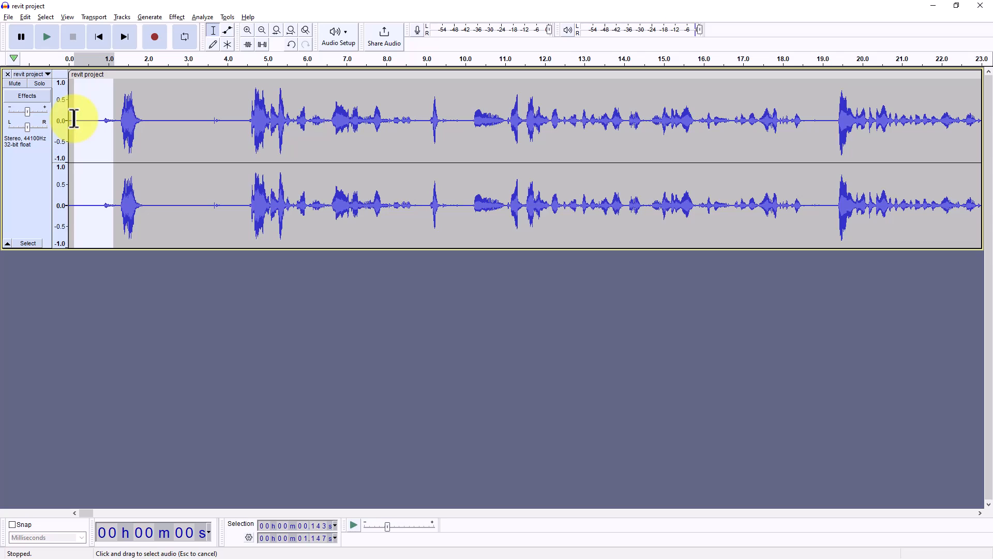
pyautogui.click(176, 18)
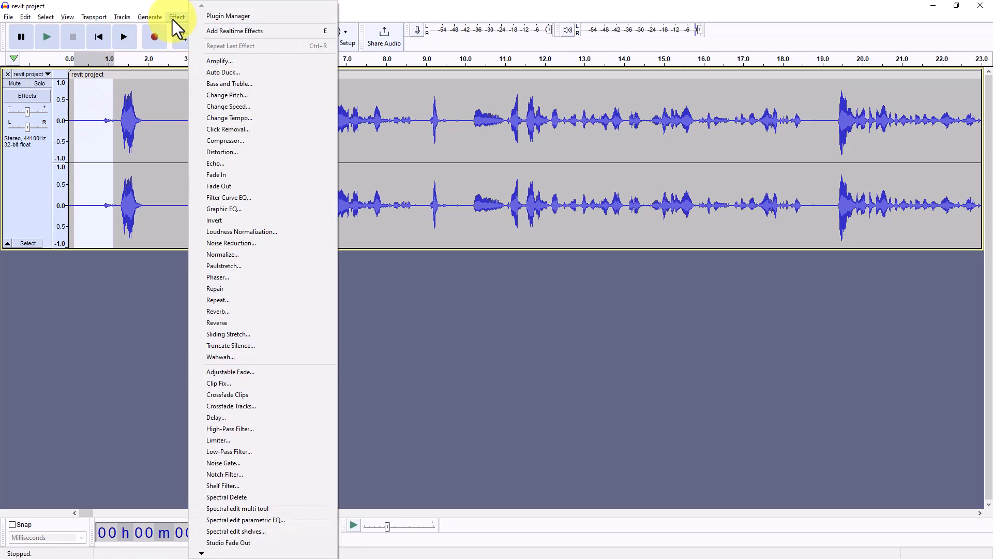
pyautogui.click(268, 243)
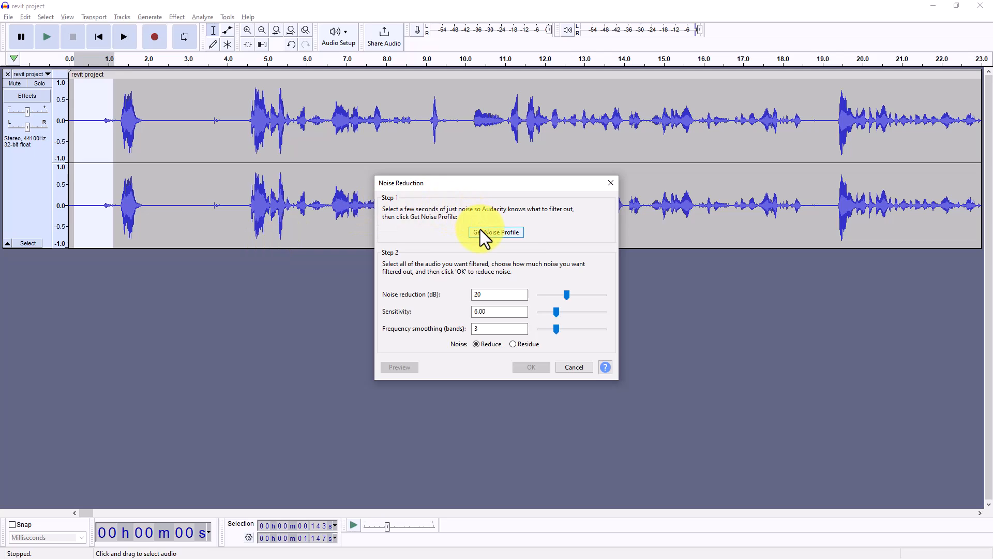
pyautogui.click(480, 230)
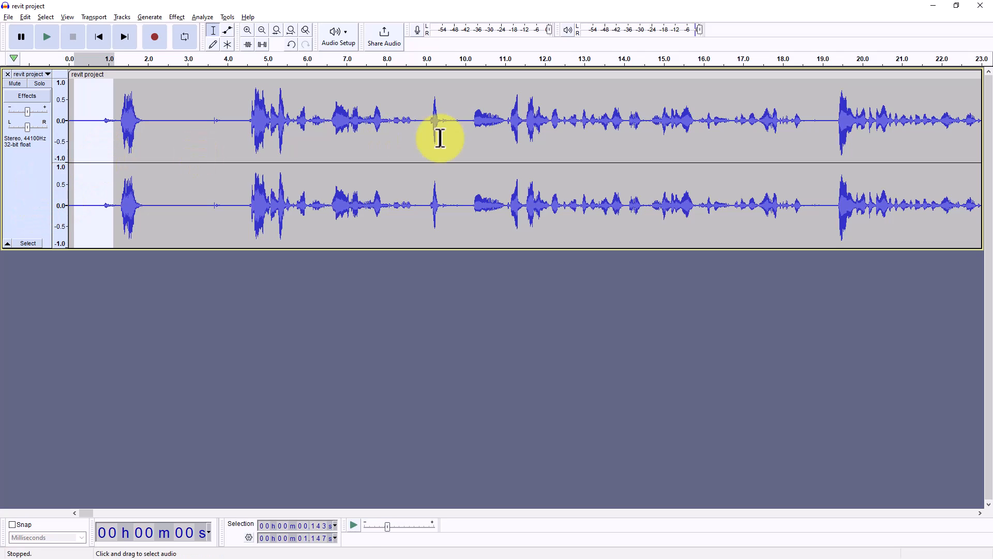
# Apply Noise Reduction to the entire track with 20 dB reduction, sensitivity 6.00 and 3 frequency smoothing bands.
pyautogui.click(49, 186)
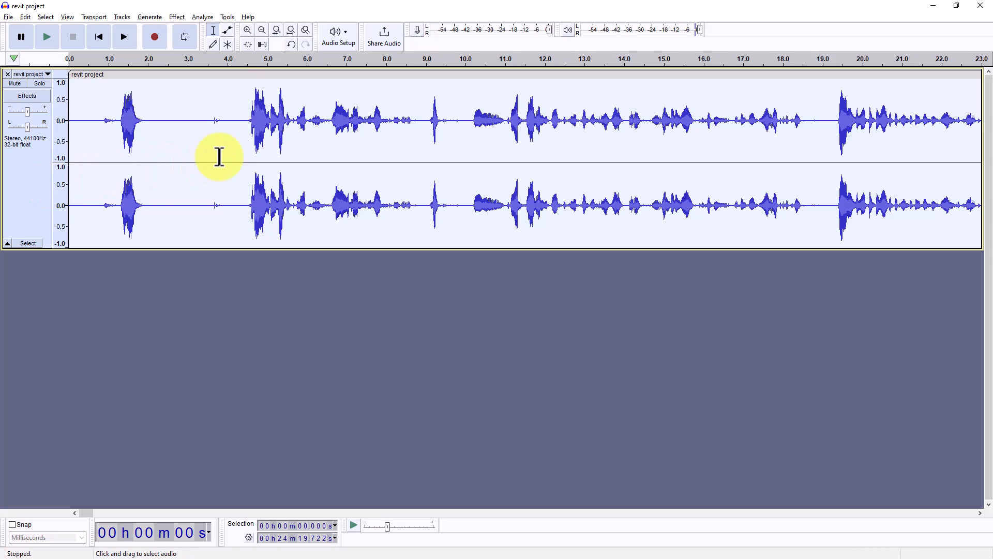
pyautogui.click(275, 30)
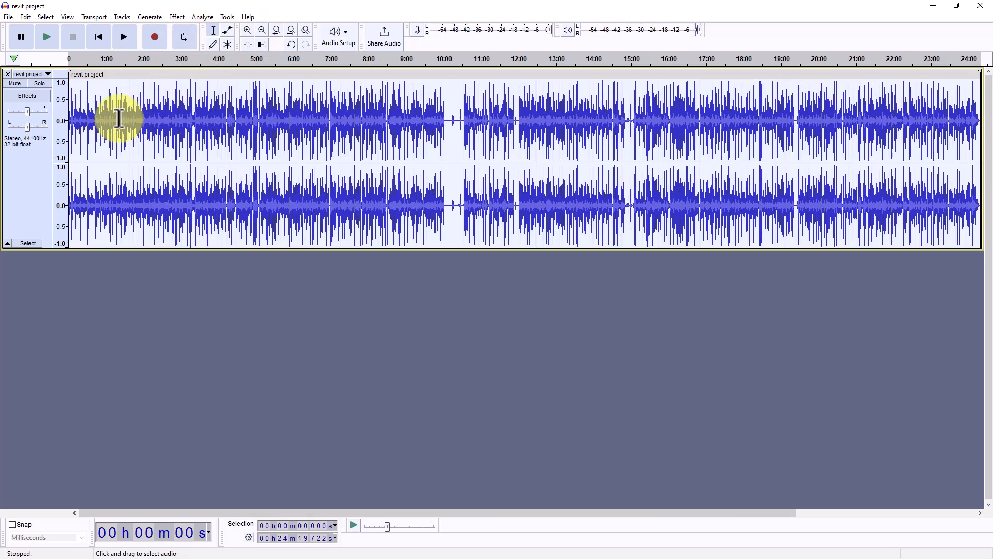
pyautogui.click(177, 19)
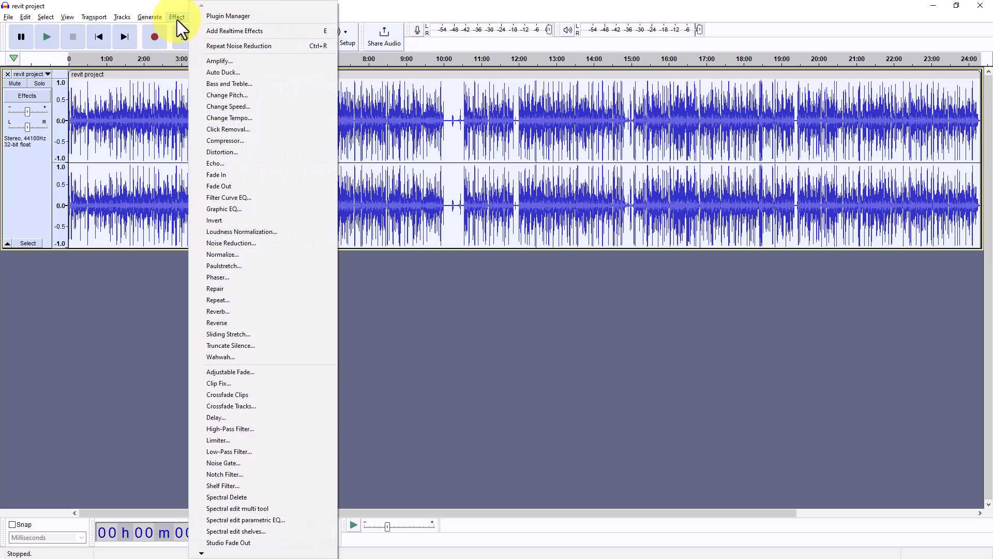
pyautogui.click(285, 241)
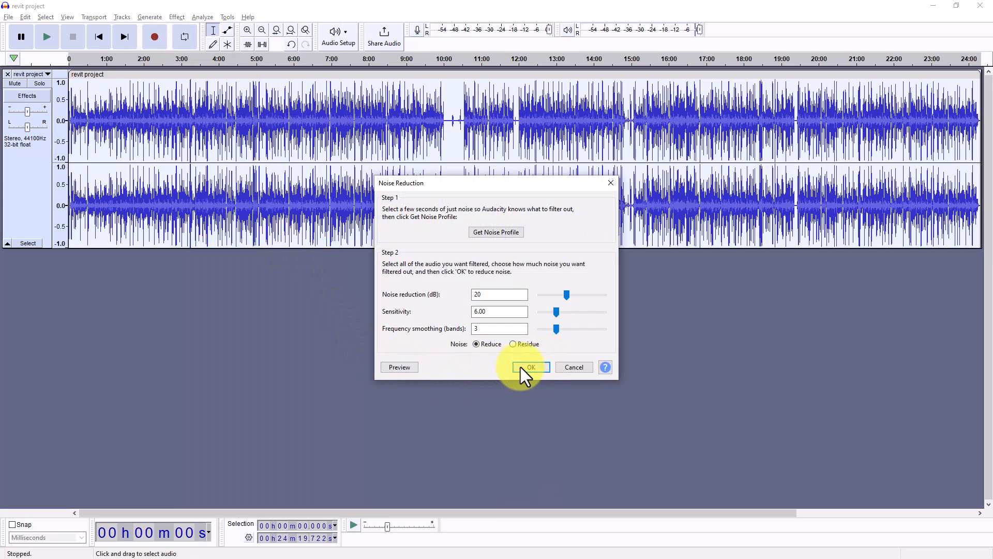
pyautogui.click(528, 368)
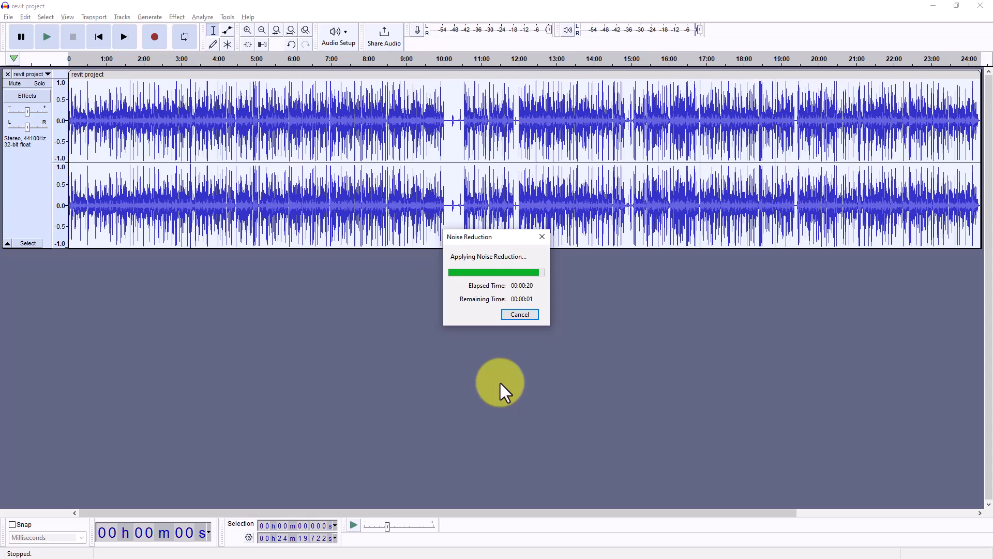
# Apply Loudness Normalization to the whole track, setting perceived loudness to -20.0 LUFS.
pyautogui.click(176, 18)
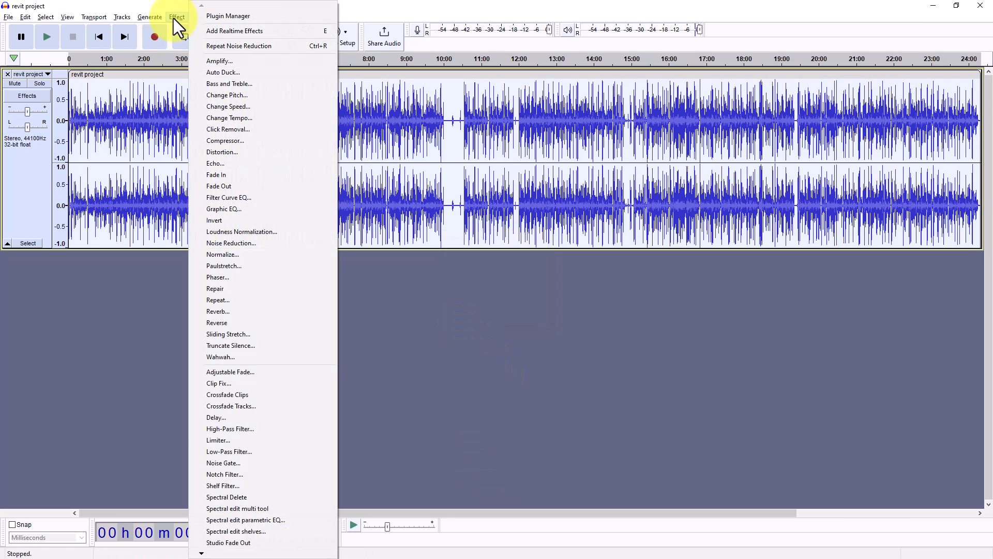
pyautogui.click(270, 233)
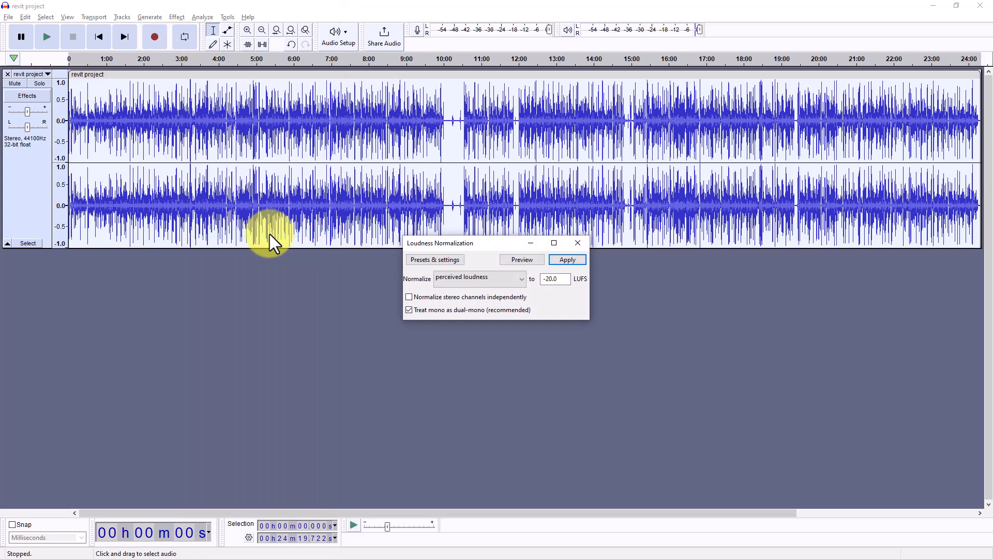
pyautogui.click(565, 261)
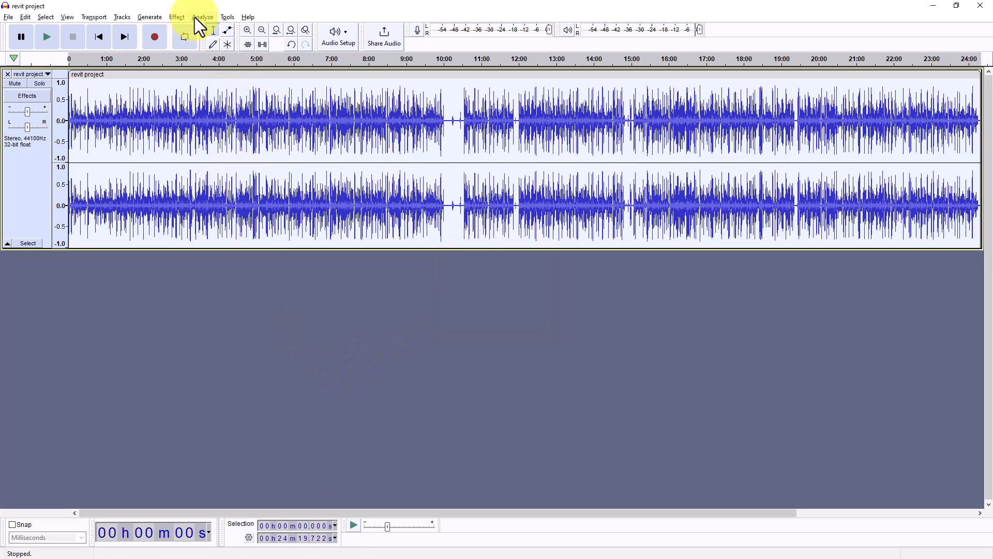
# Amplify the whole track by 1.338 dB to a new peak amplitude of 0.0 dB, with clipping disallowed.
pyautogui.click(178, 17)
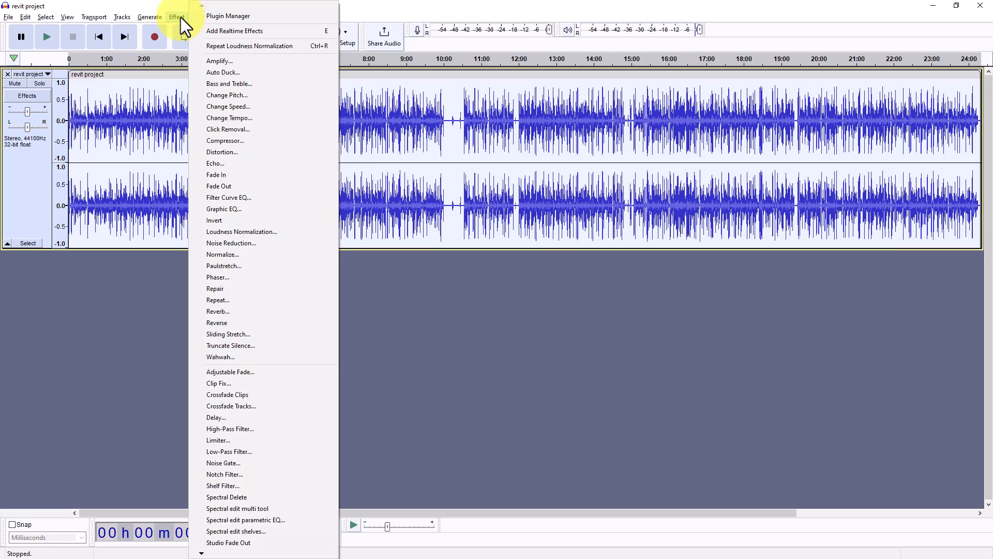
pyautogui.click(260, 61)
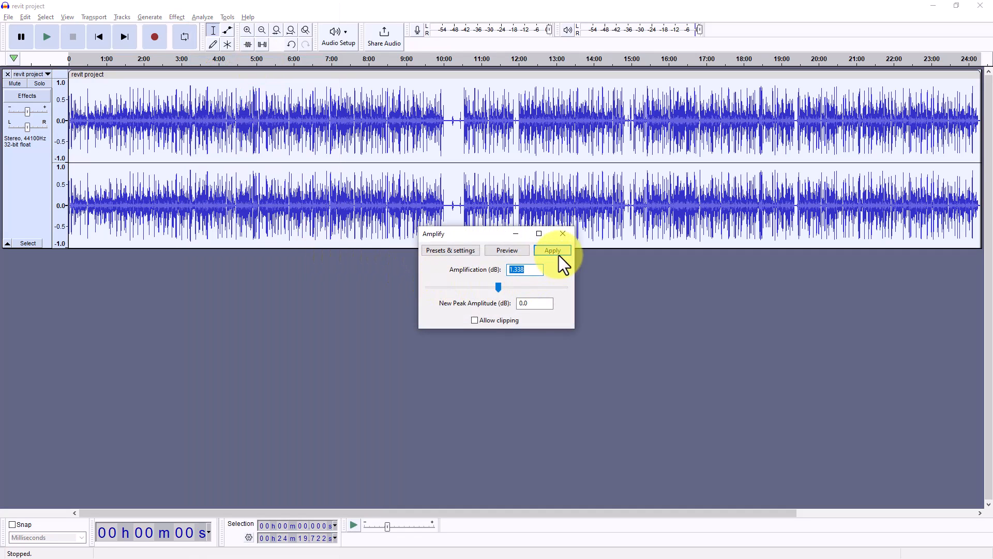
pyautogui.press('Return')
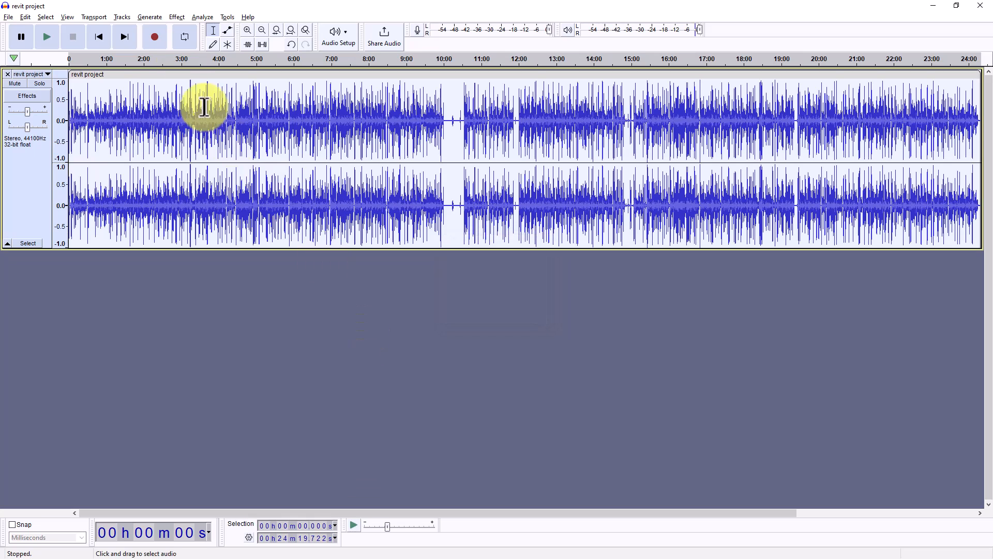
# Apply Bass and Treble to the whole track with bass 12.0 dB, treble 5.0 dB and volume 0.0 dB.
pyautogui.click(176, 17)
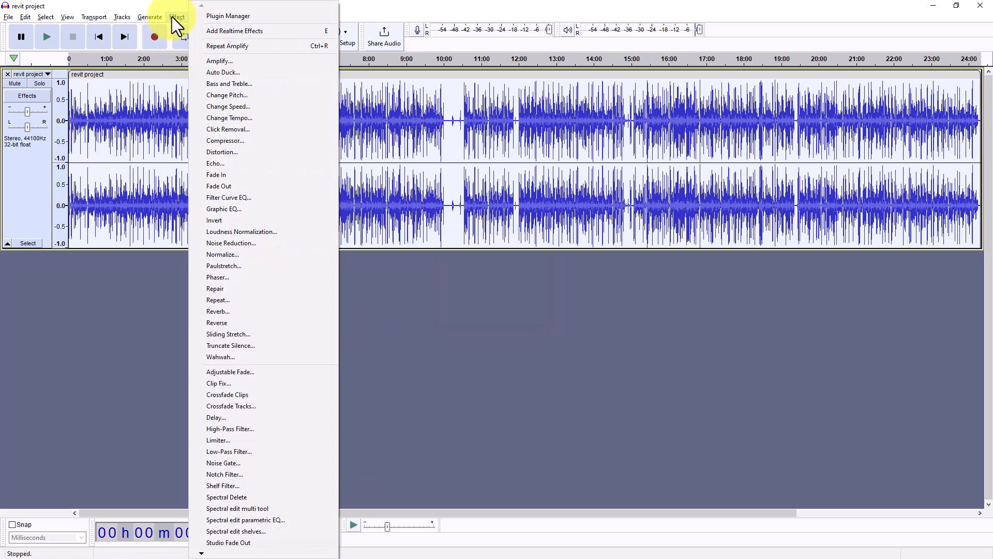
pyautogui.click(264, 85)
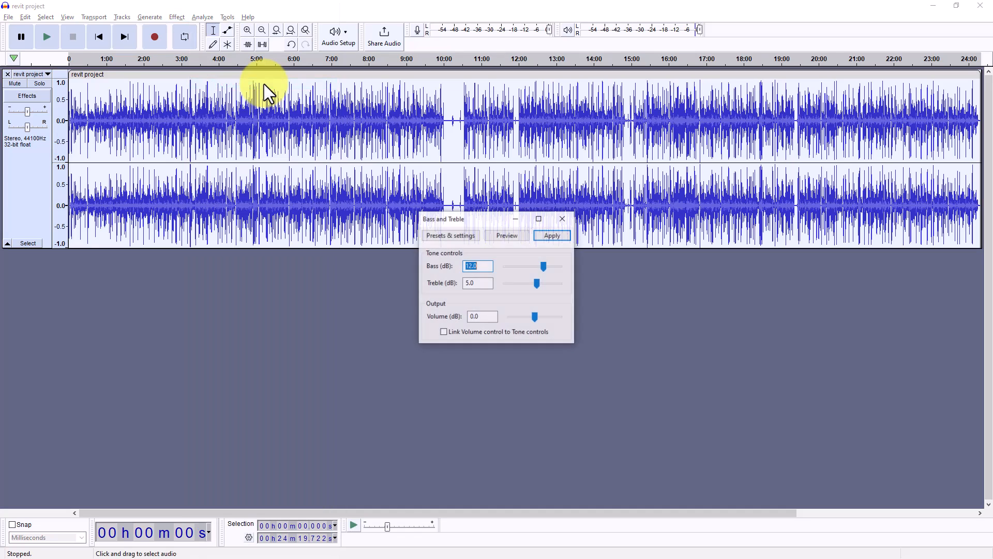
pyautogui.click(553, 236)
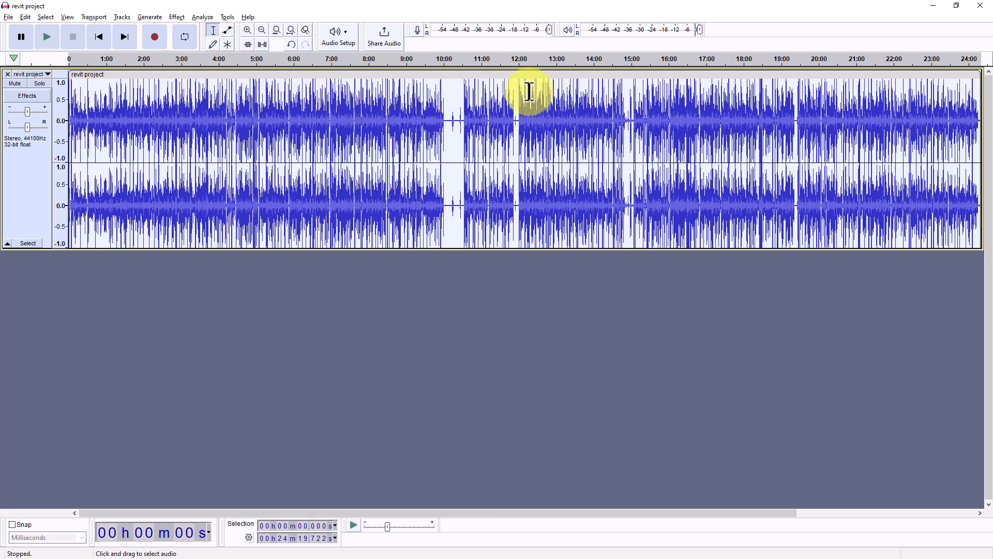
# Normalize the whole track to a -2.0 dB peak amplitude with DC offset removed, and play back its opening seconds.
pyautogui.click(176, 17)
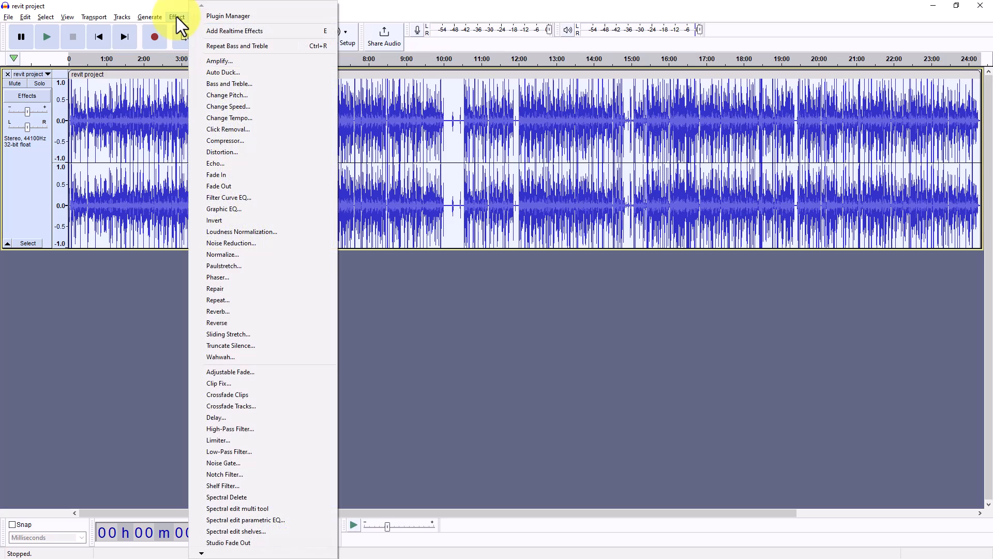
pyautogui.click(268, 255)
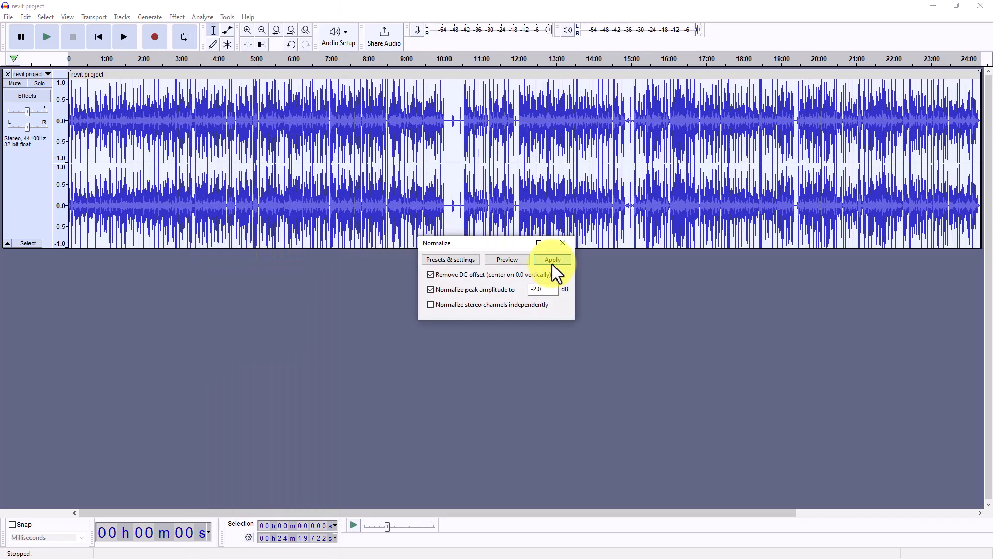
pyautogui.click(552, 263)
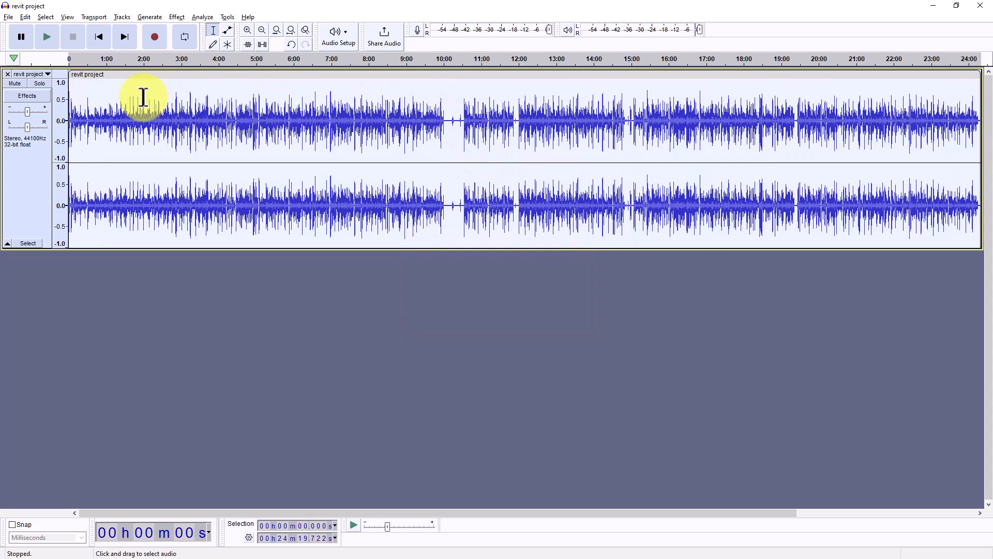
pyautogui.click(47, 37)
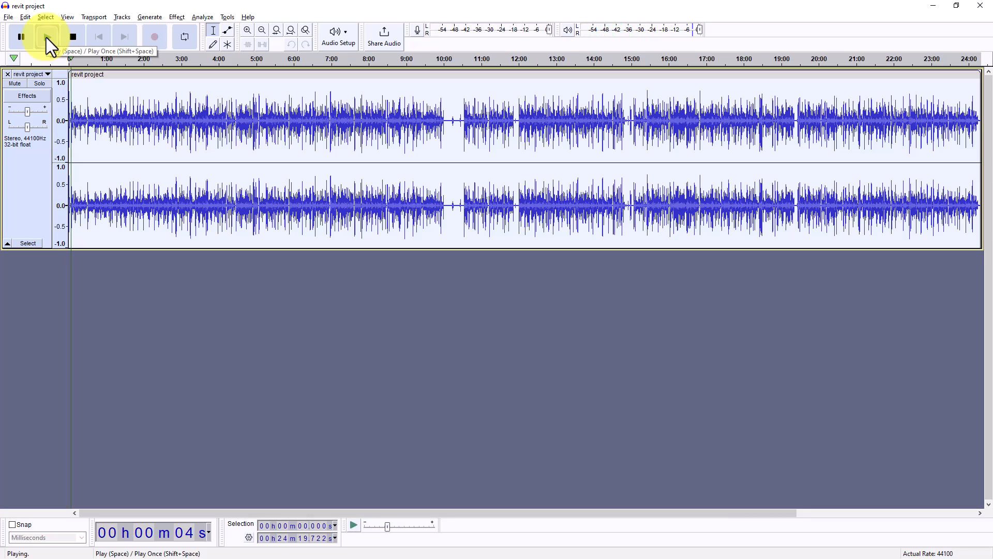
pyautogui.click(74, 38)
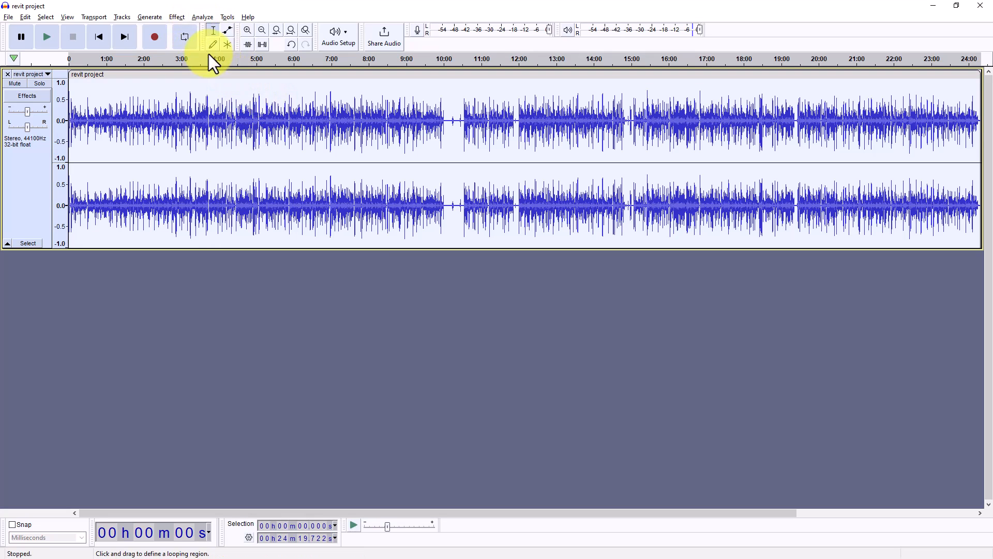
# Apply the Bass and Treble effect to the whole track a second time.
pyautogui.click(177, 18)
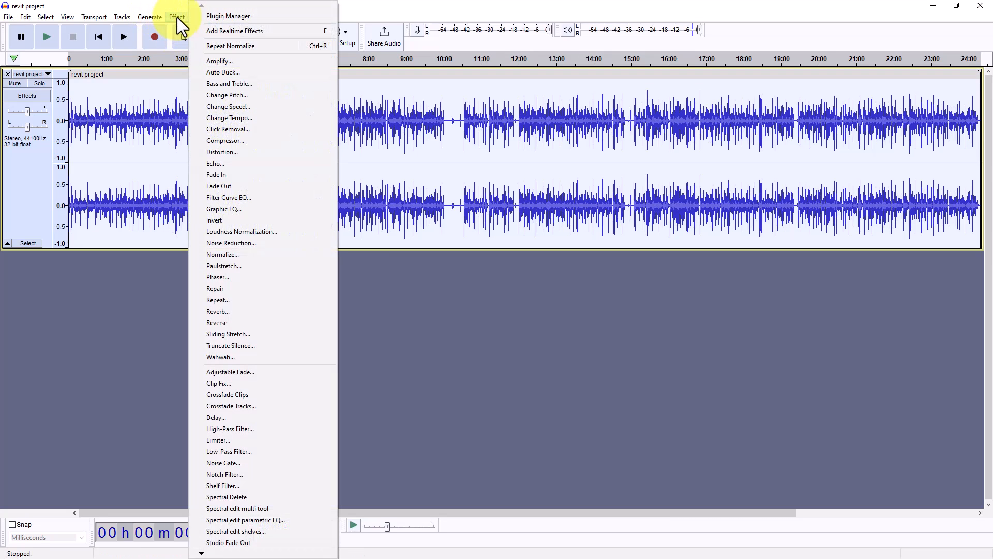
pyautogui.click(265, 85)
pyautogui.click(562, 235)
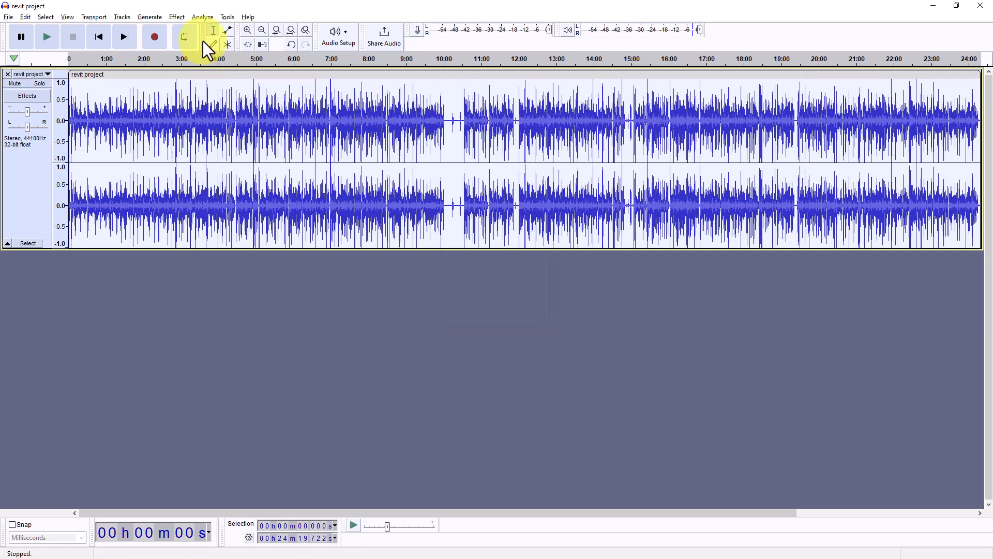
# Apply Loudness Normalization to the whole track again, with perceived loudness at -20.0 LUFS.
pyautogui.click(203, 17)
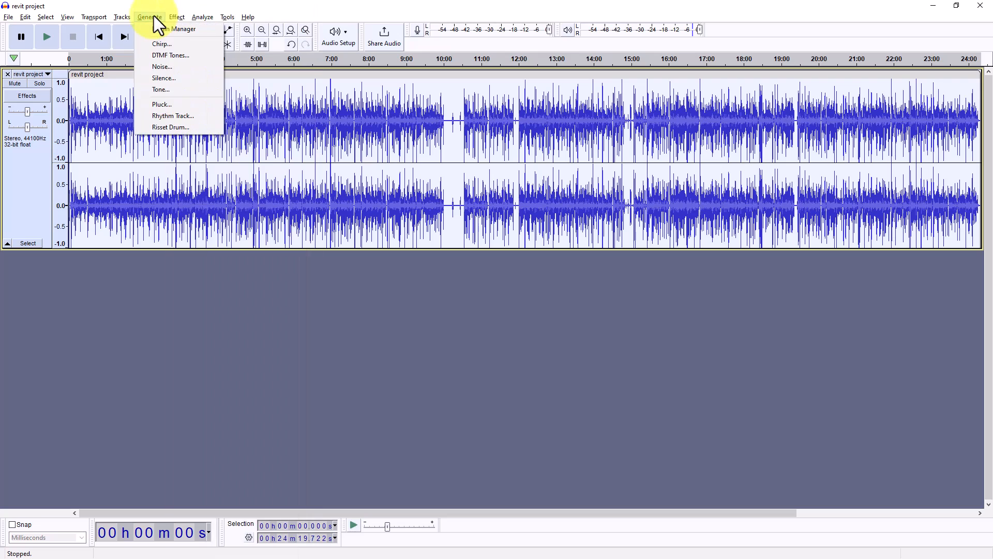
pyautogui.click(238, 23)
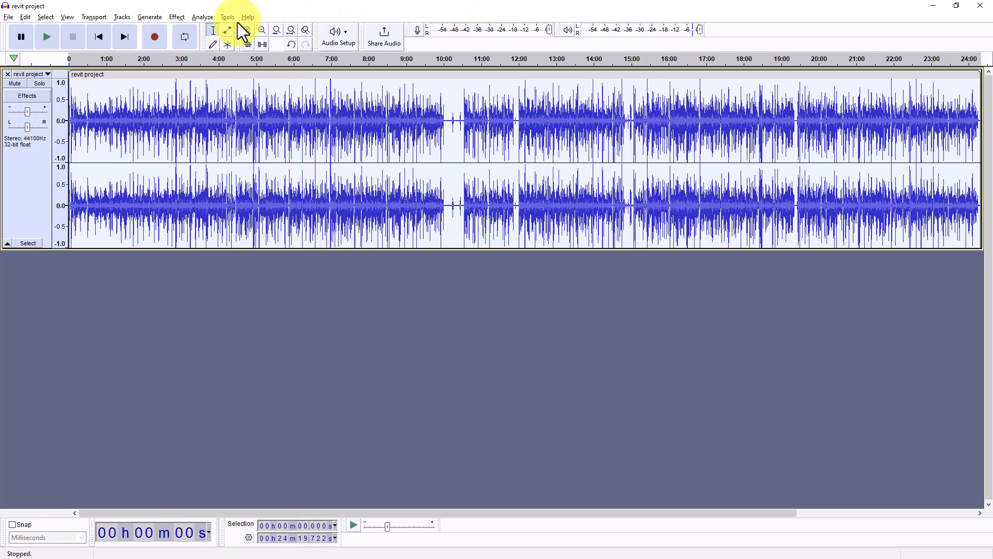
pyautogui.click(180, 17)
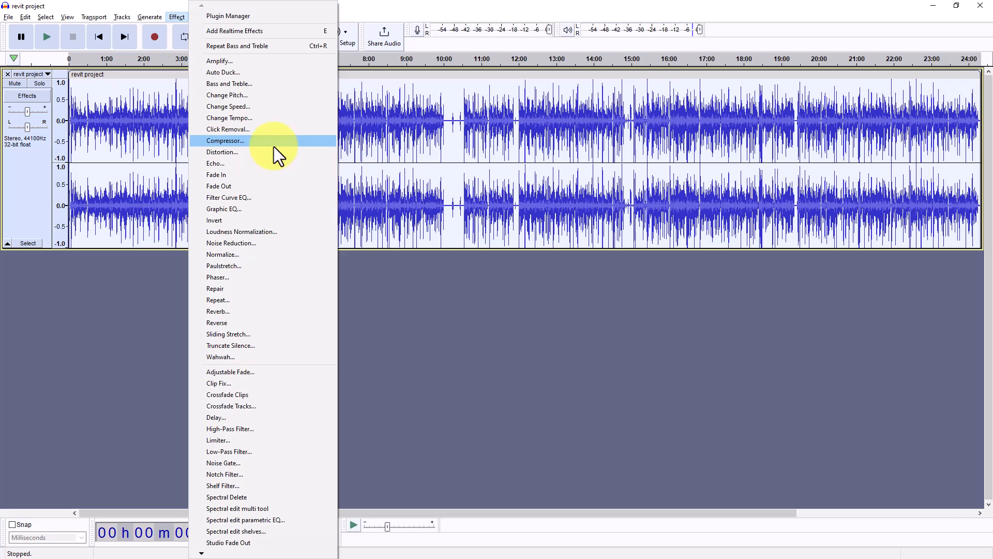
pyautogui.click(281, 232)
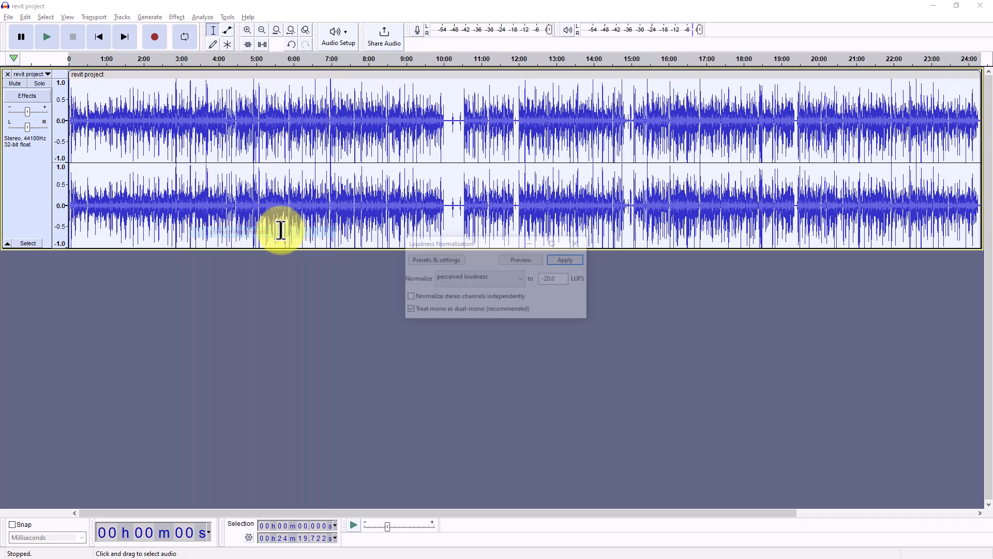
pyautogui.click(568, 260)
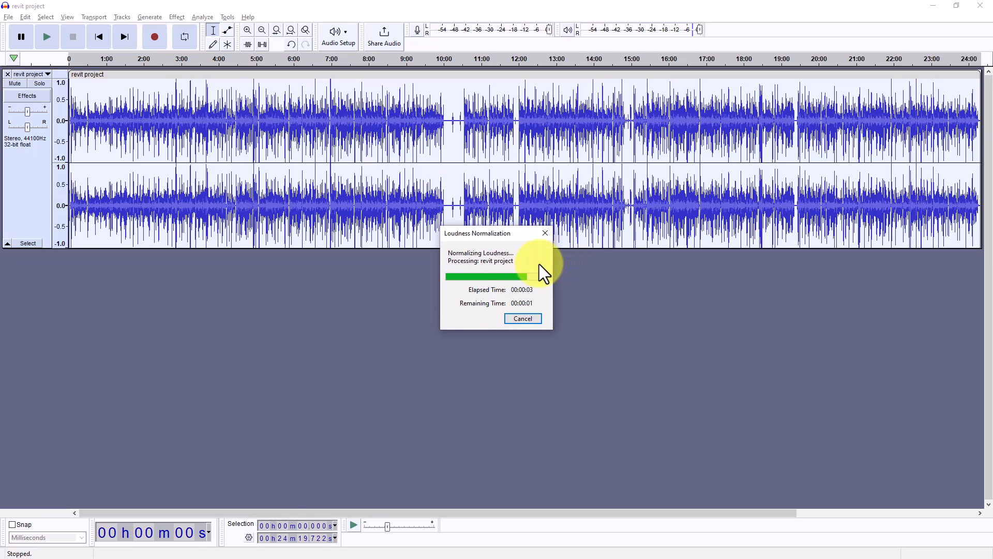
# Export the track to the Desktop as the MP3 file "revit project-2" with Standard, 170-210 kbps quality, accepting the metadata tags.
pyautogui.click(5, 17)
pyautogui.moveTo(54, 92)
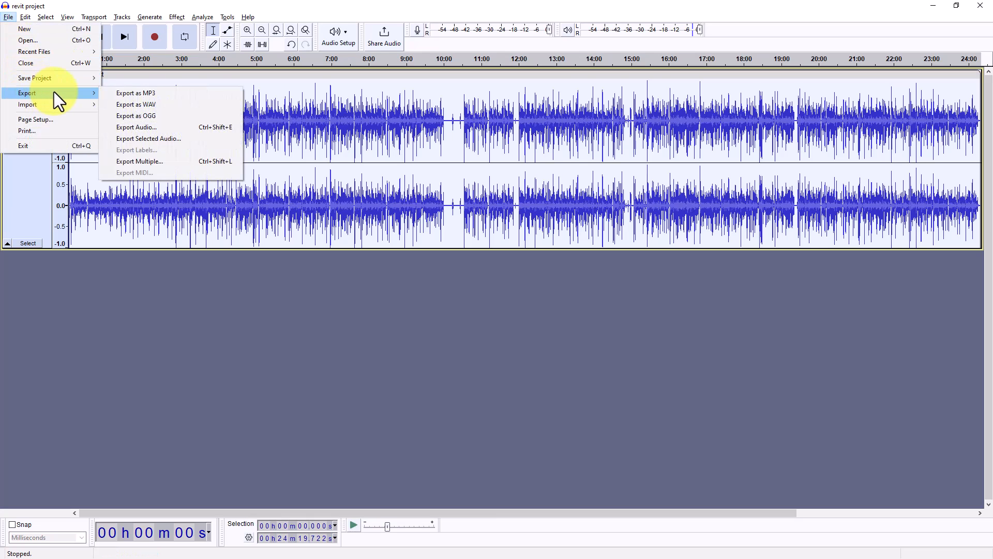
pyautogui.click(137, 94)
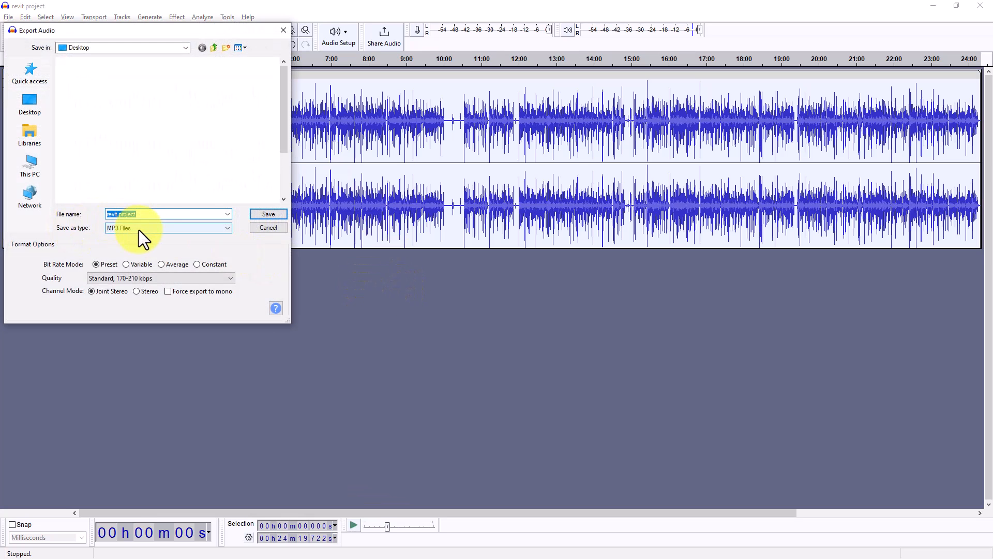
pyautogui.click(151, 216)
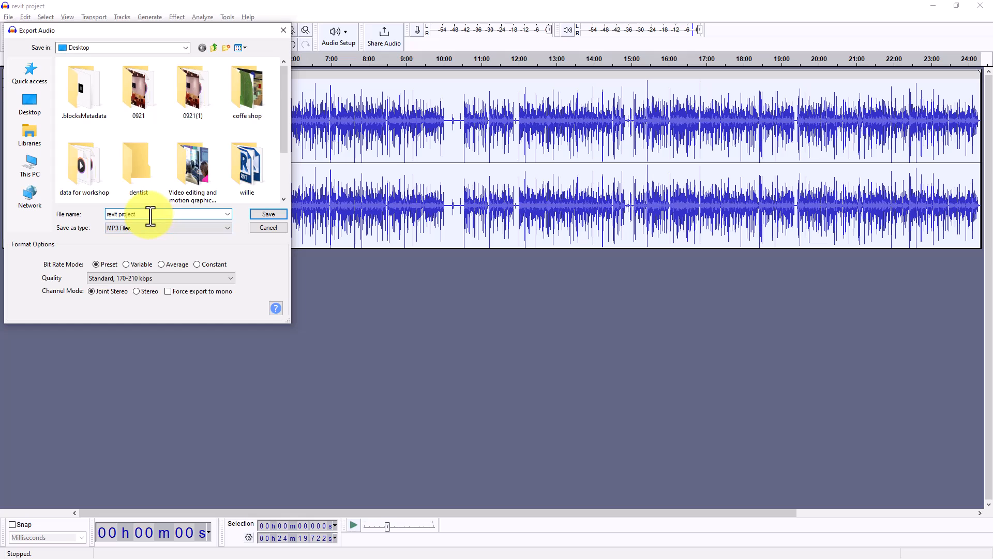
pyautogui.press('Return')
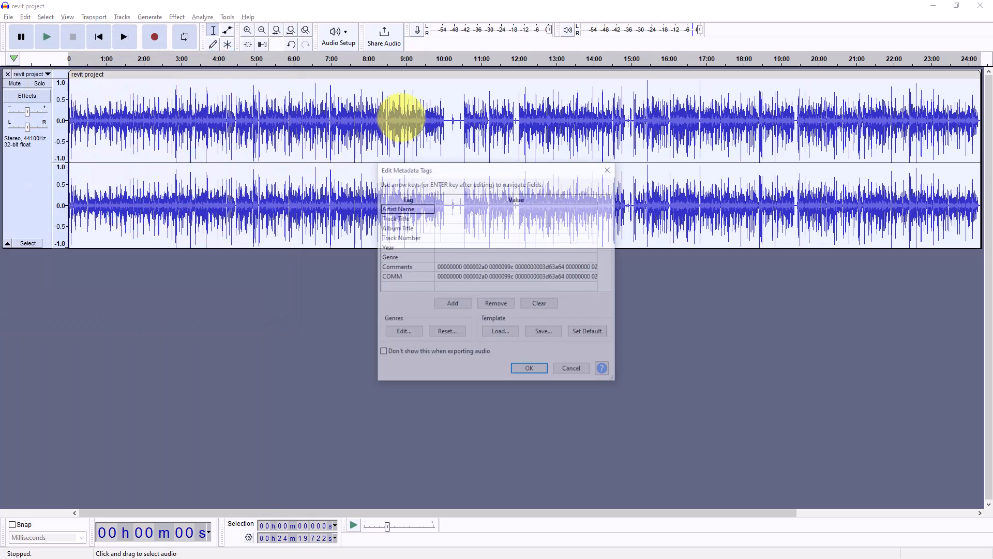
pyautogui.click(524, 370)
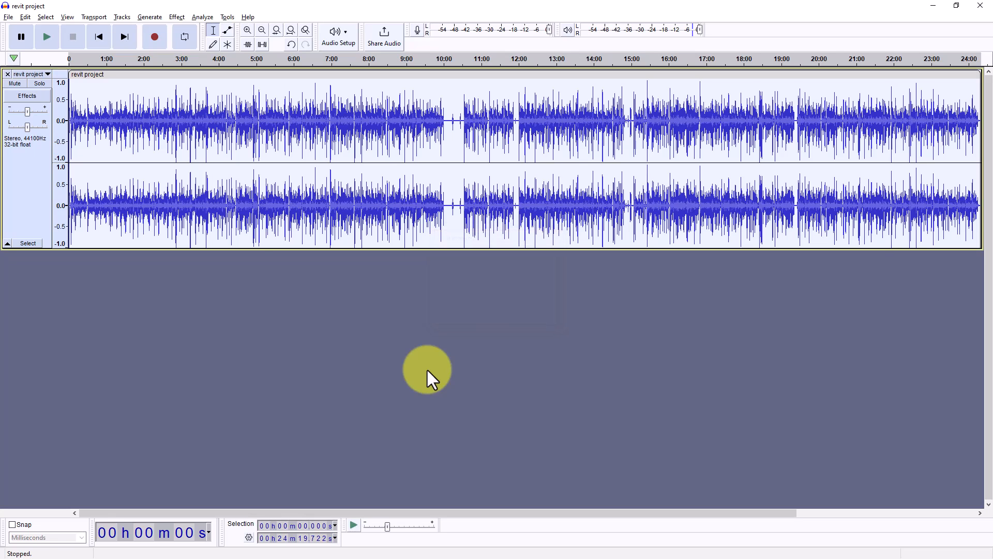
# Switch to Camtasia, separate the audio from the video of the screen recording clip and delete the separated audio.
pyautogui.hotkey('alt', 'Tab')
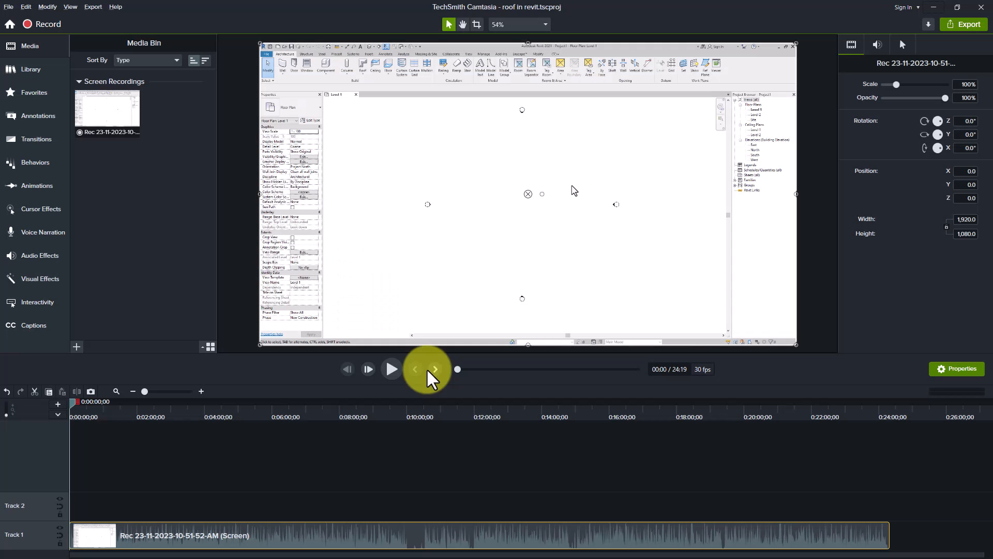
pyautogui.click(501, 464)
pyautogui.click(458, 536)
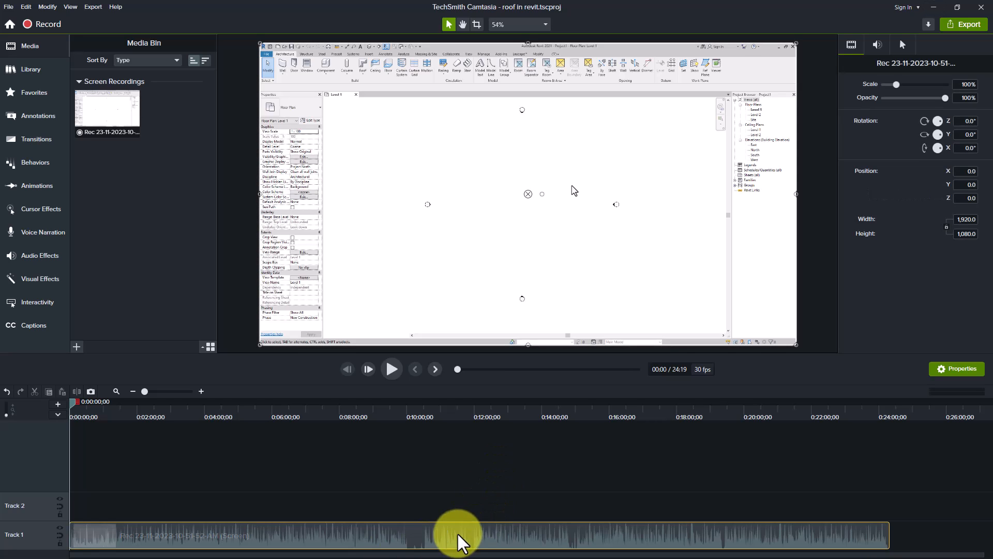
pyautogui.rightClick(485, 538)
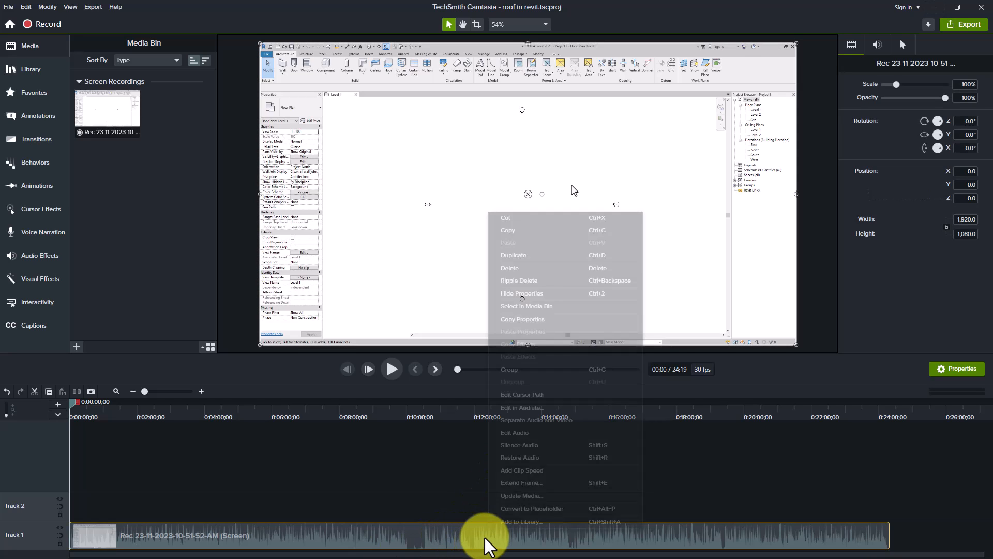
pyautogui.click(579, 419)
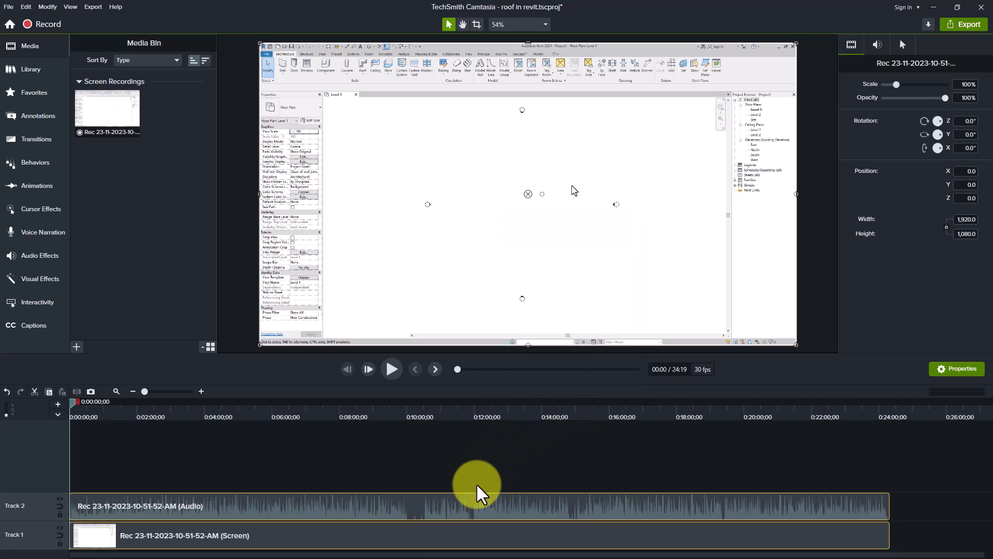
pyautogui.click(458, 507)
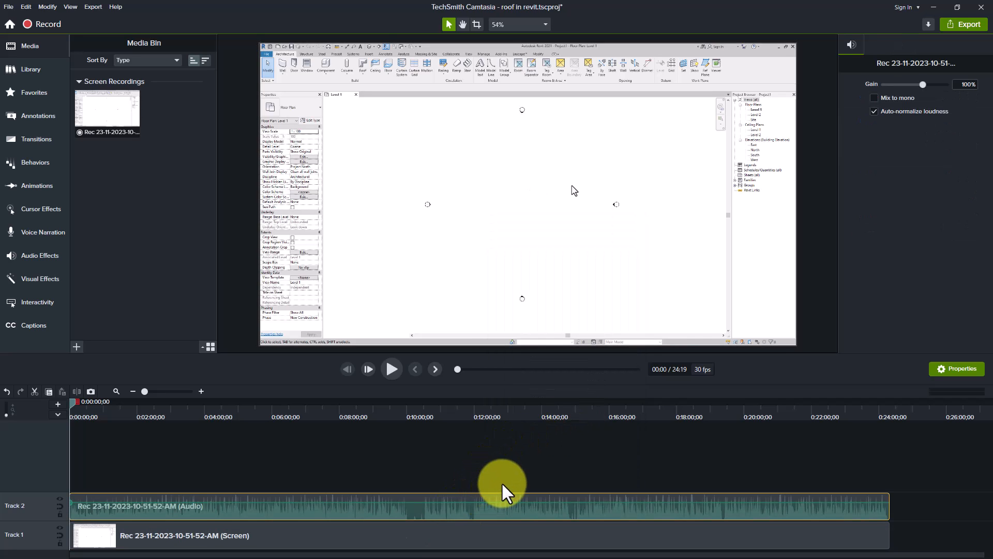
pyautogui.press('Delete')
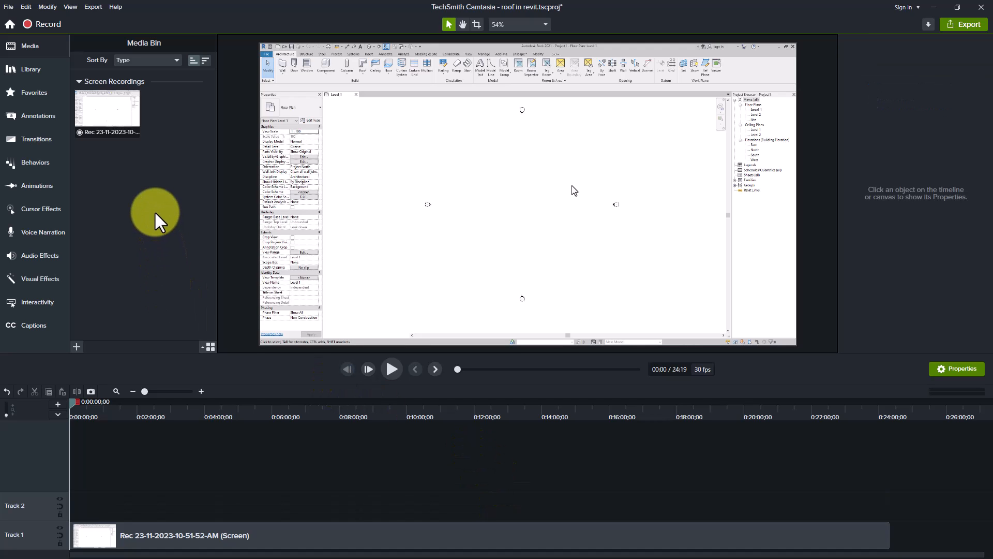
# Import revit project-2.mp3 from the Desktop and place it at the start of Track 2, above the screen recording.
pyautogui.doubleClick(154, 210)
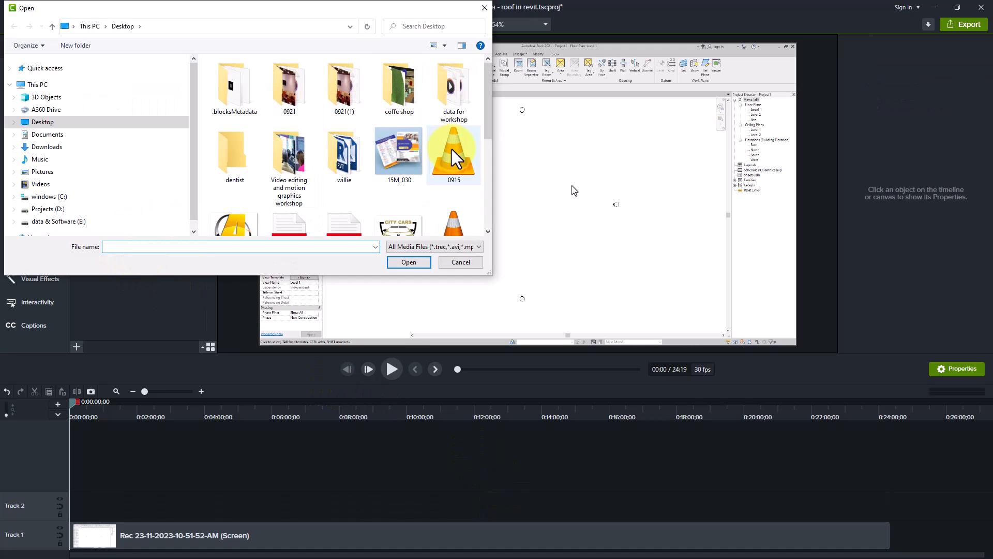
pyautogui.click(451, 150)
pyautogui.press('r')
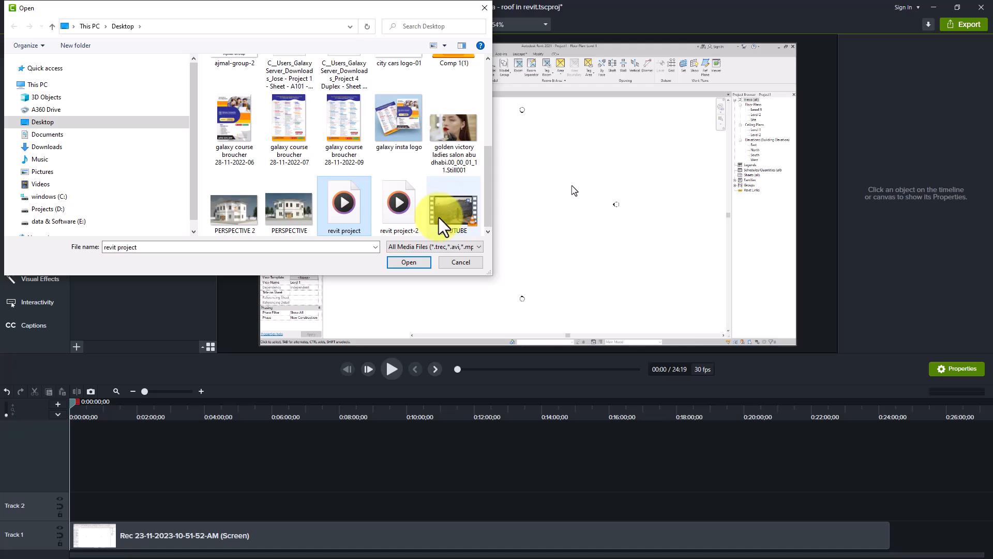
pyautogui.doubleClick(405, 214)
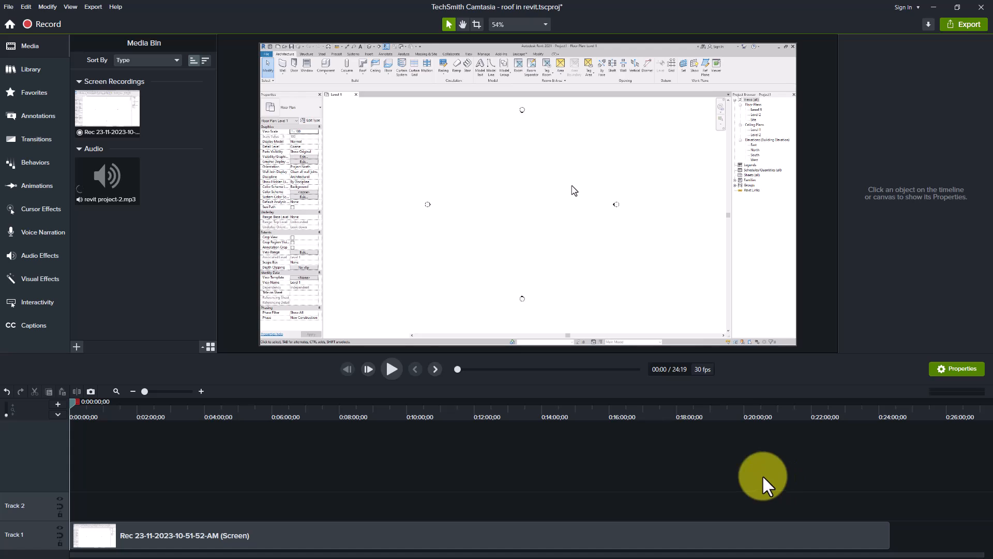
pyautogui.moveTo(110, 174); pyautogui.dragTo(34, 509)
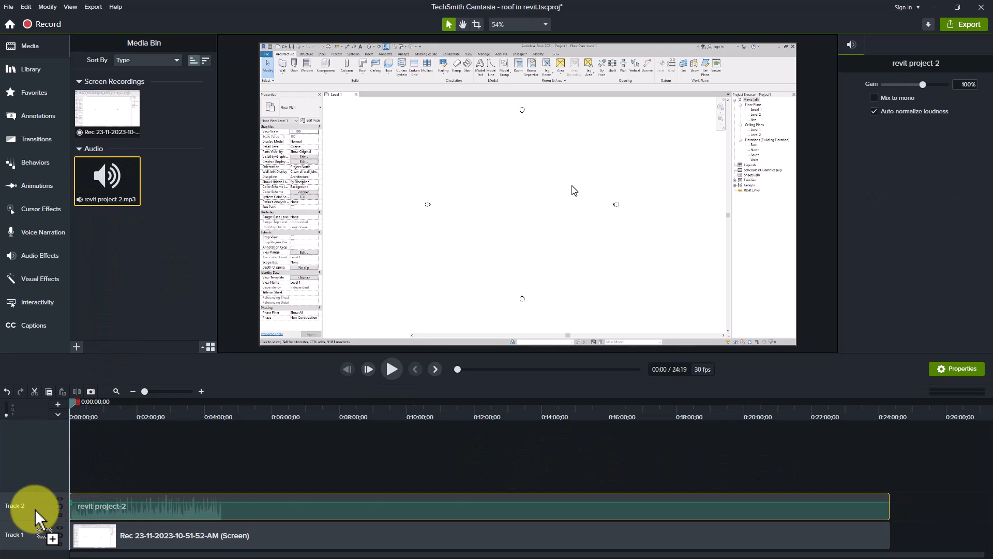